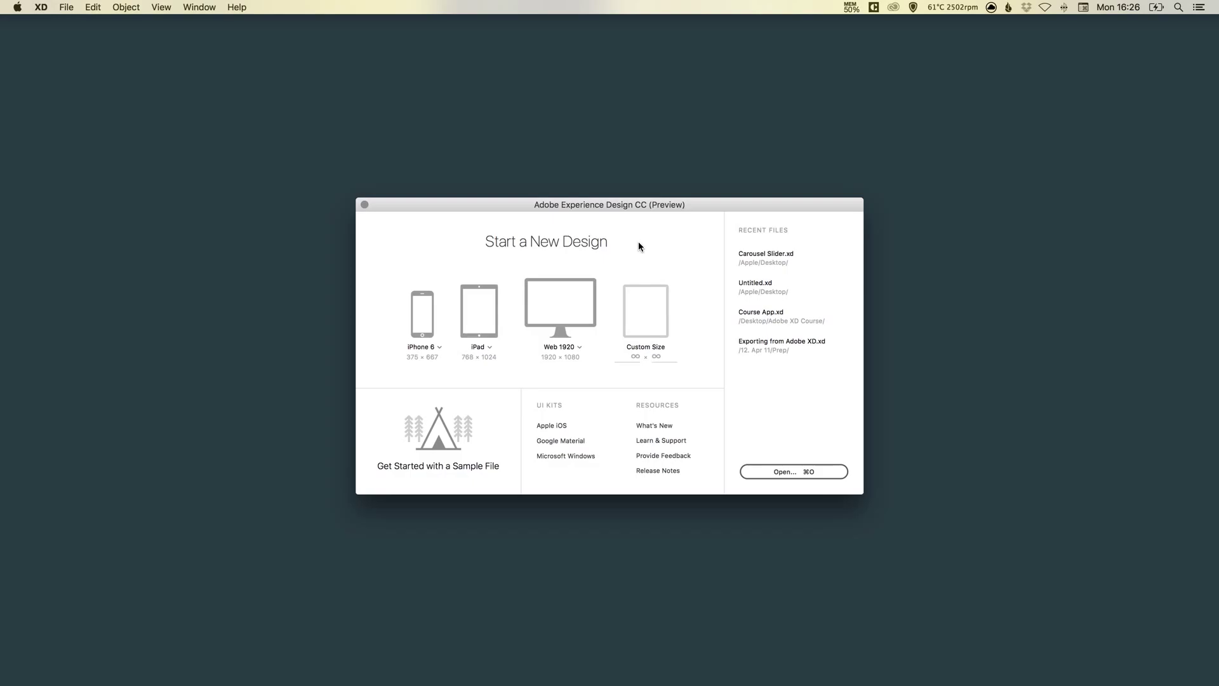
Step: Create a new document from the iPhone 6 preset (375 × 667)
click(422, 317)
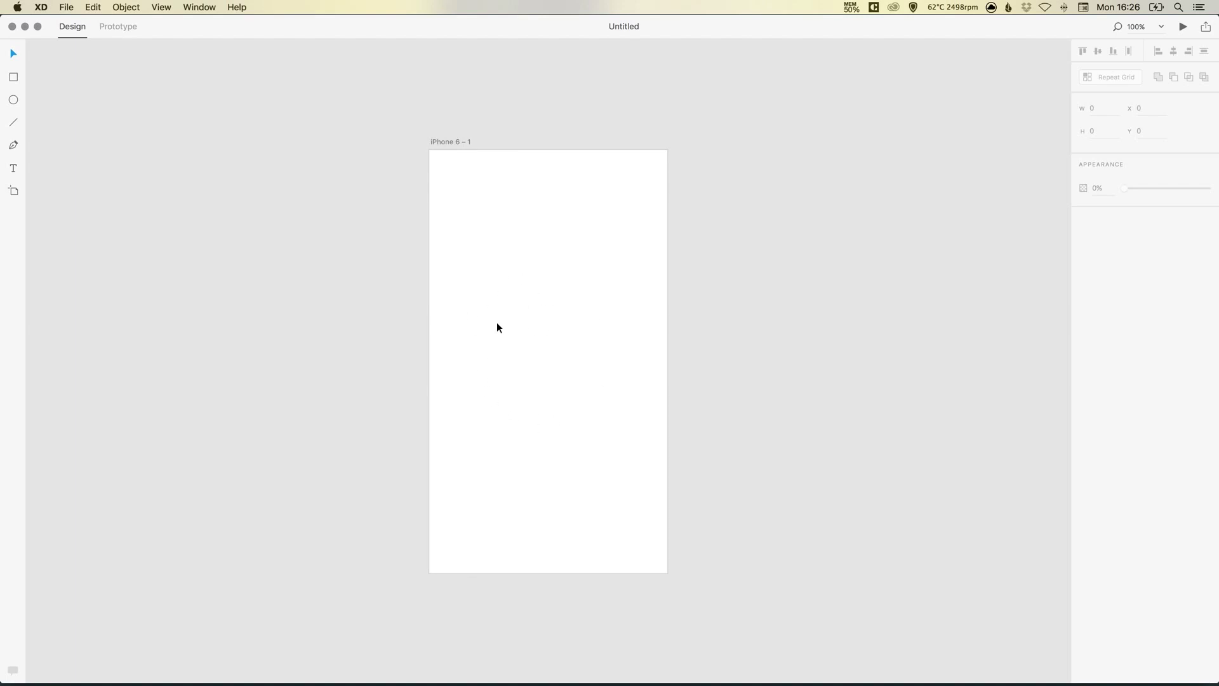
Step: Draw a 375-wide horizontal line snapped to the artboard's left edge at Y 80.5
click(14, 123)
drag(444, 207, 667, 207)
click(443, 141)
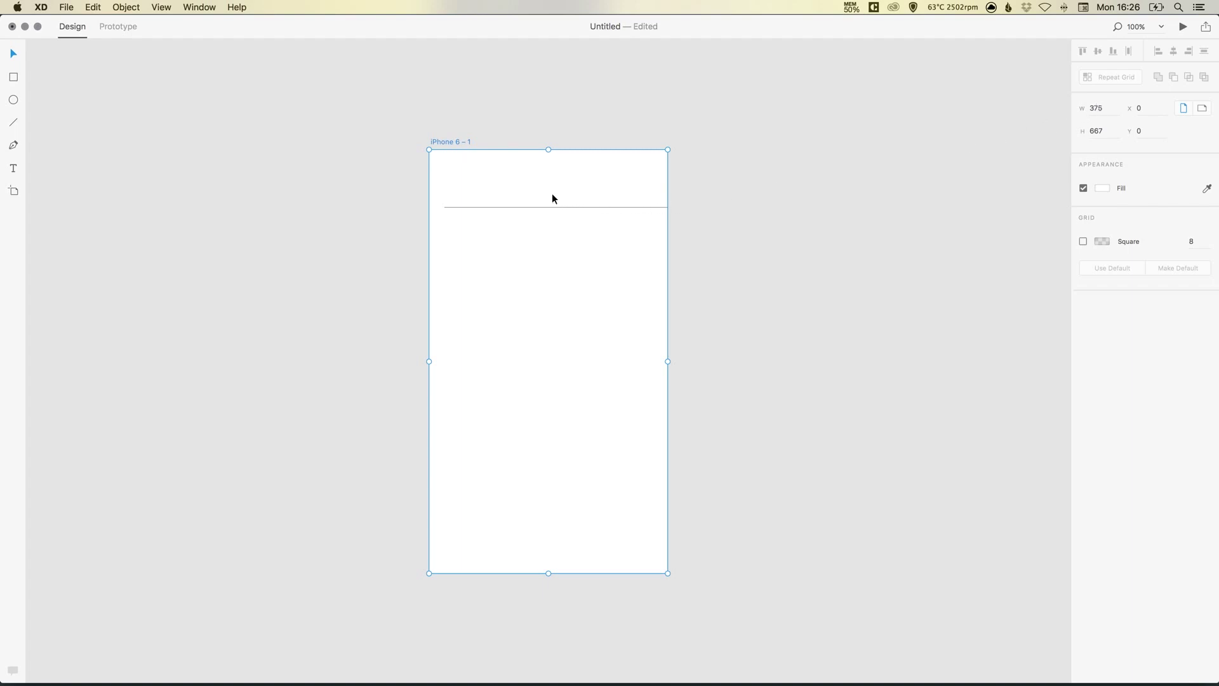
drag(551, 193, 561, 220)
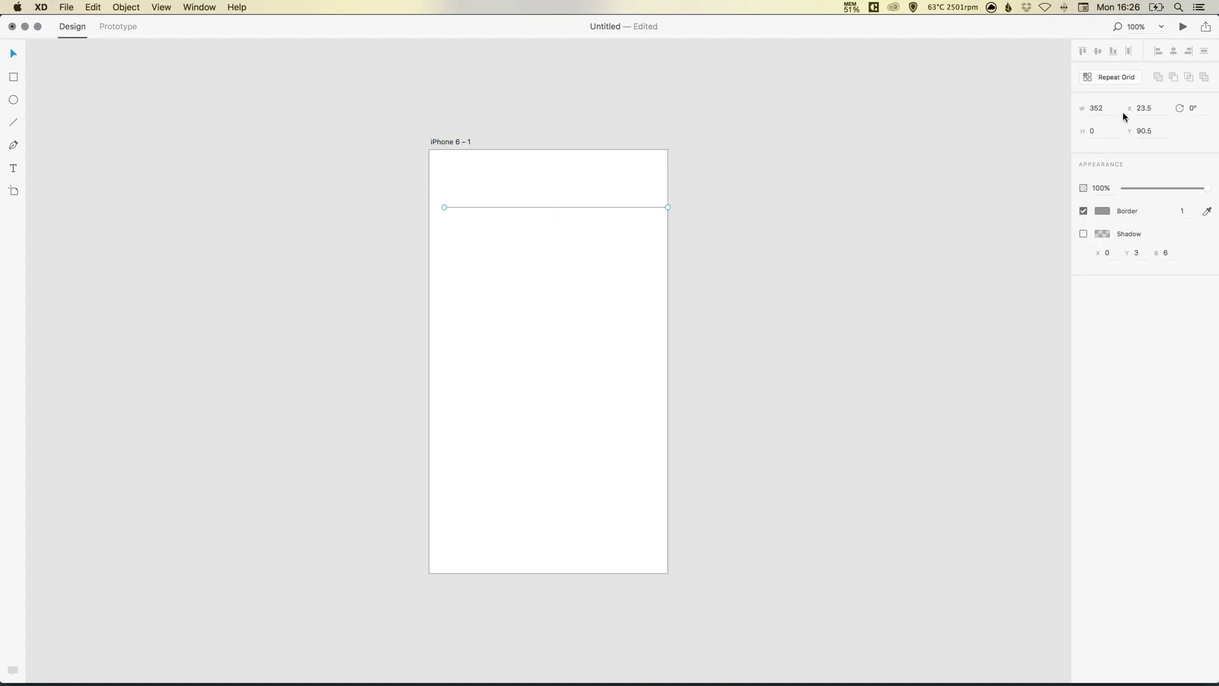
click(1097, 108)
text(375)
key(Return)
drag(571, 206, 541, 149)
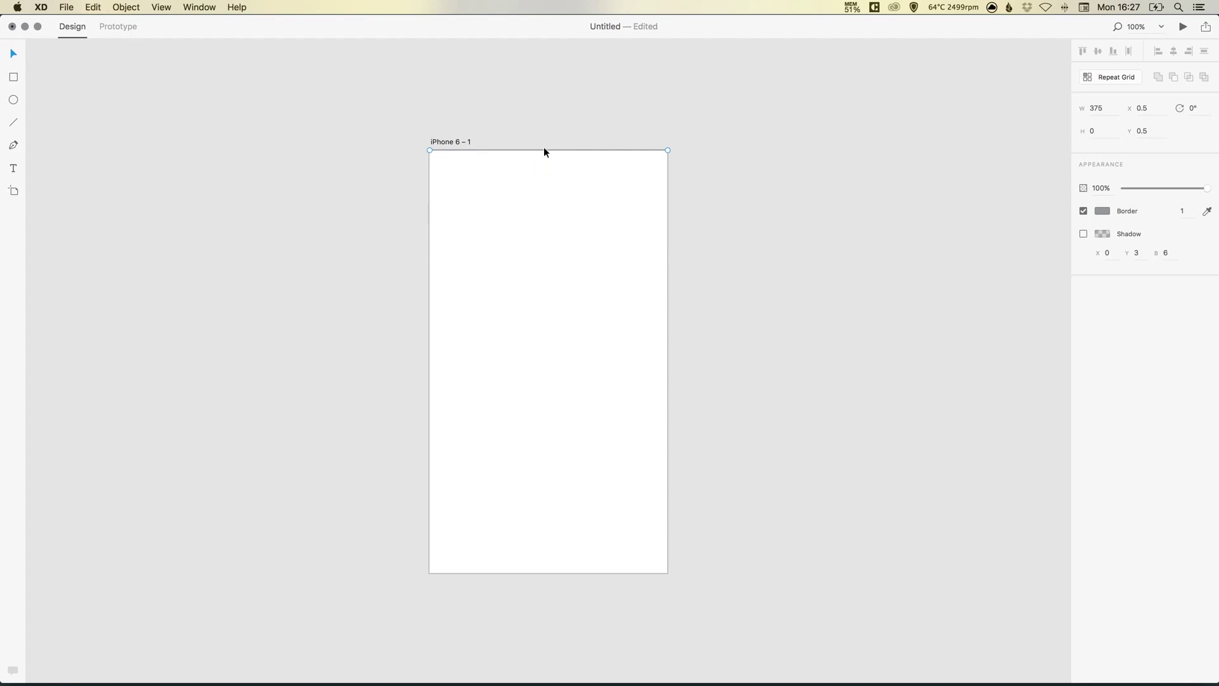
drag(527, 150, 522, 200)
Step: Duplicate the line 80 lower, at Y 160.5
drag(521, 201, 520, 251)
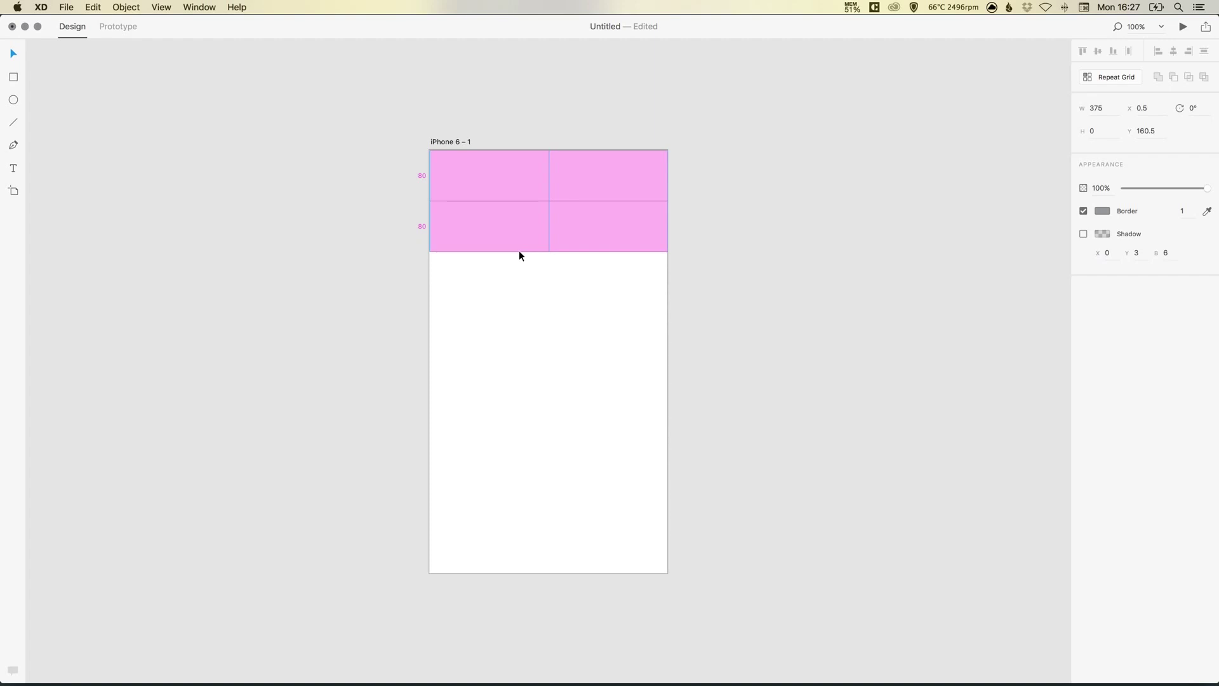
drag(519, 250, 539, 266)
click(520, 262)
drag(531, 138, 542, 173)
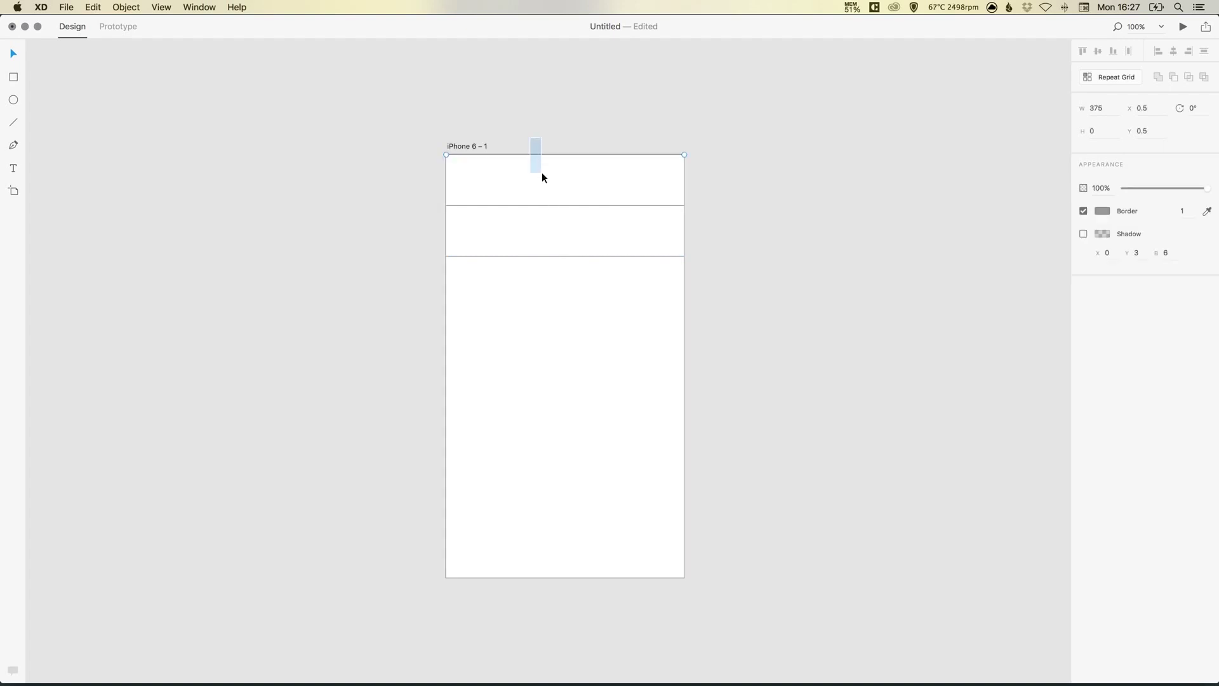
click(562, 93)
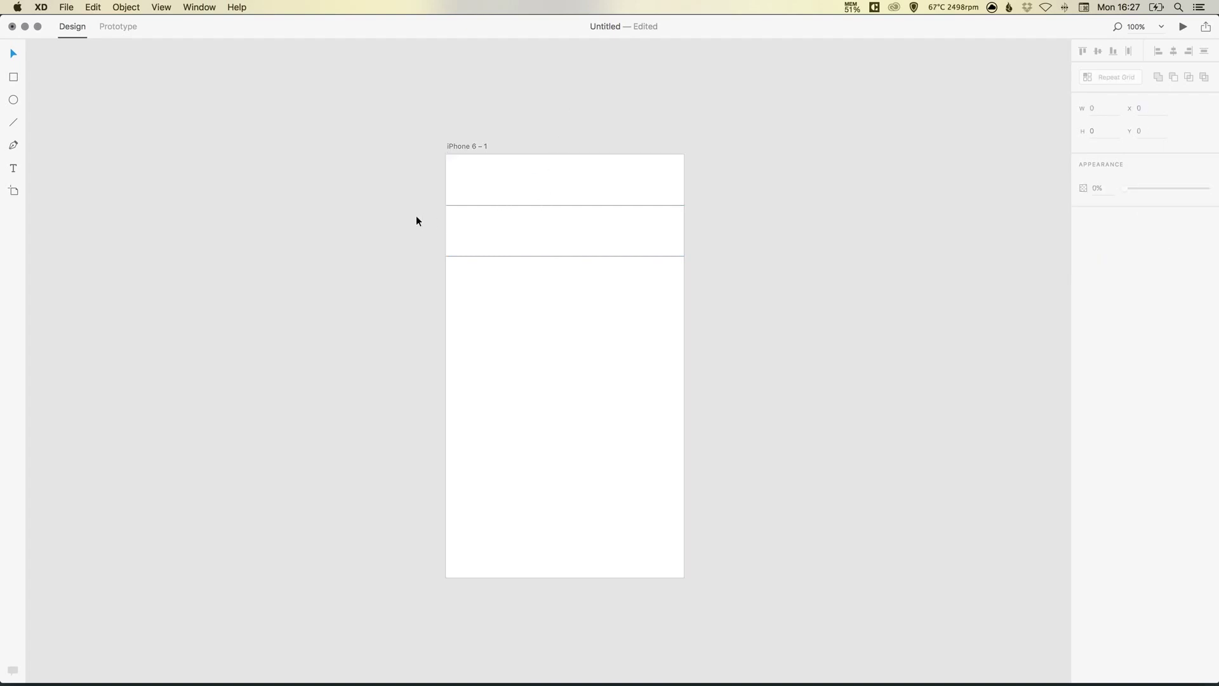
Step: Colour both divider lines #999999 at about 17% border opacity
key(super+2)
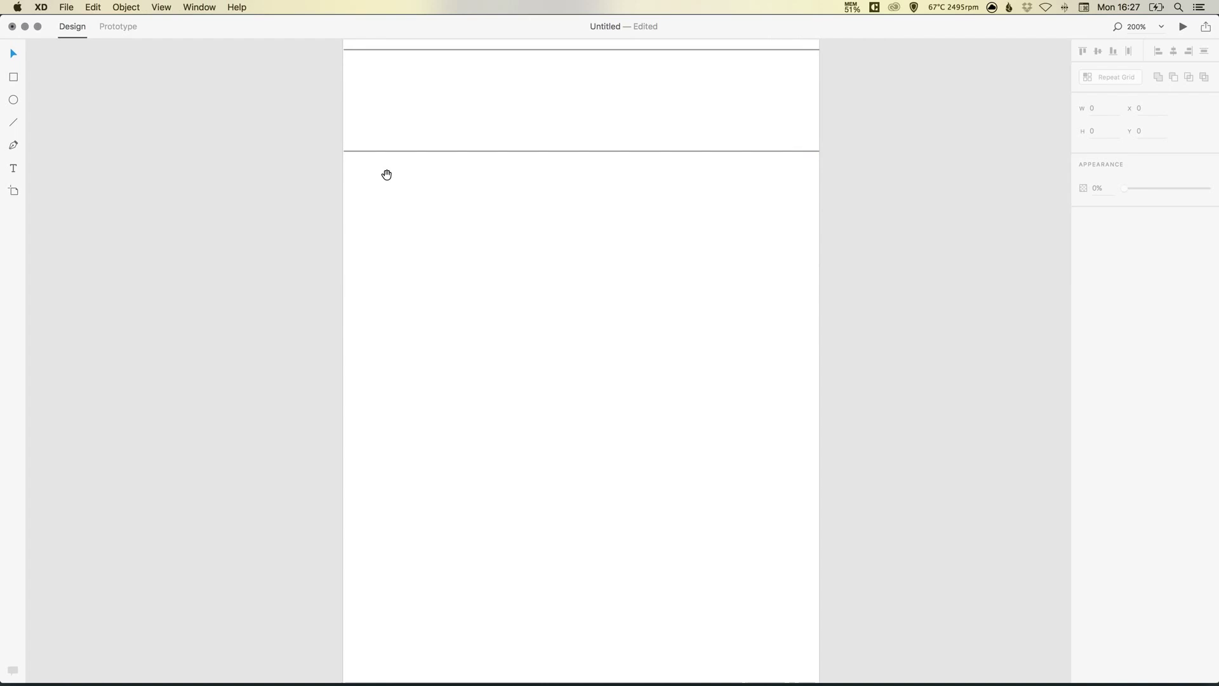
drag(553, 192, 540, 423)
drag(509, 179, 558, 365)
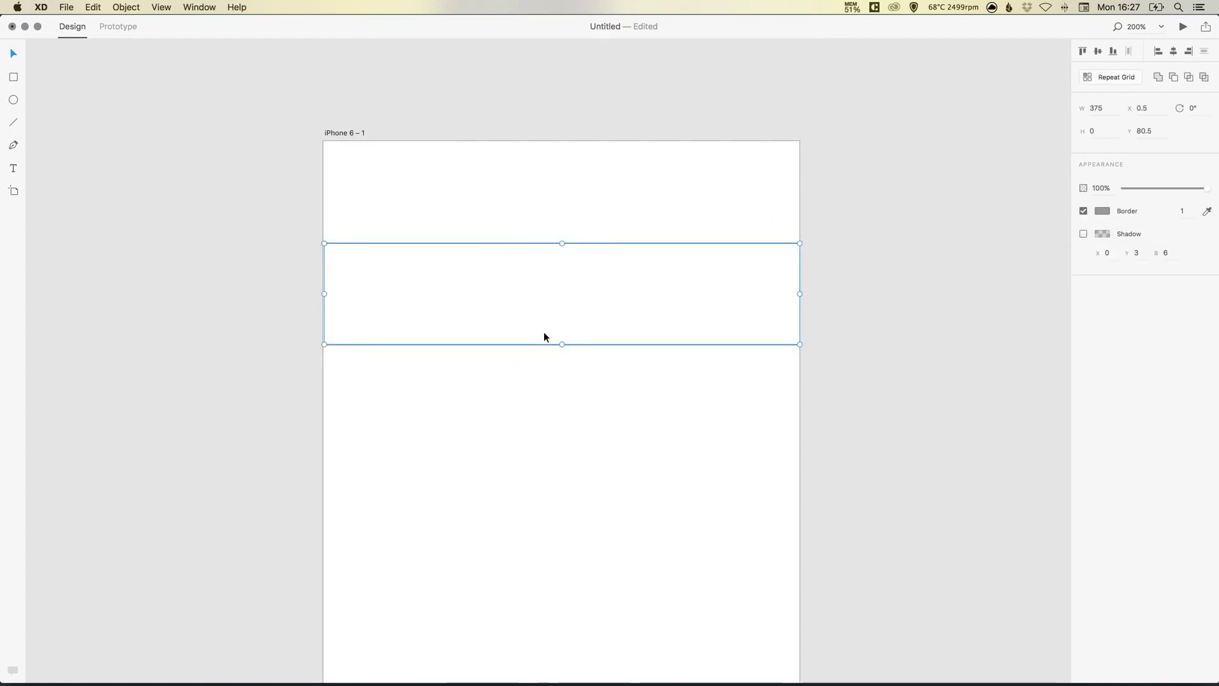
click(1103, 211)
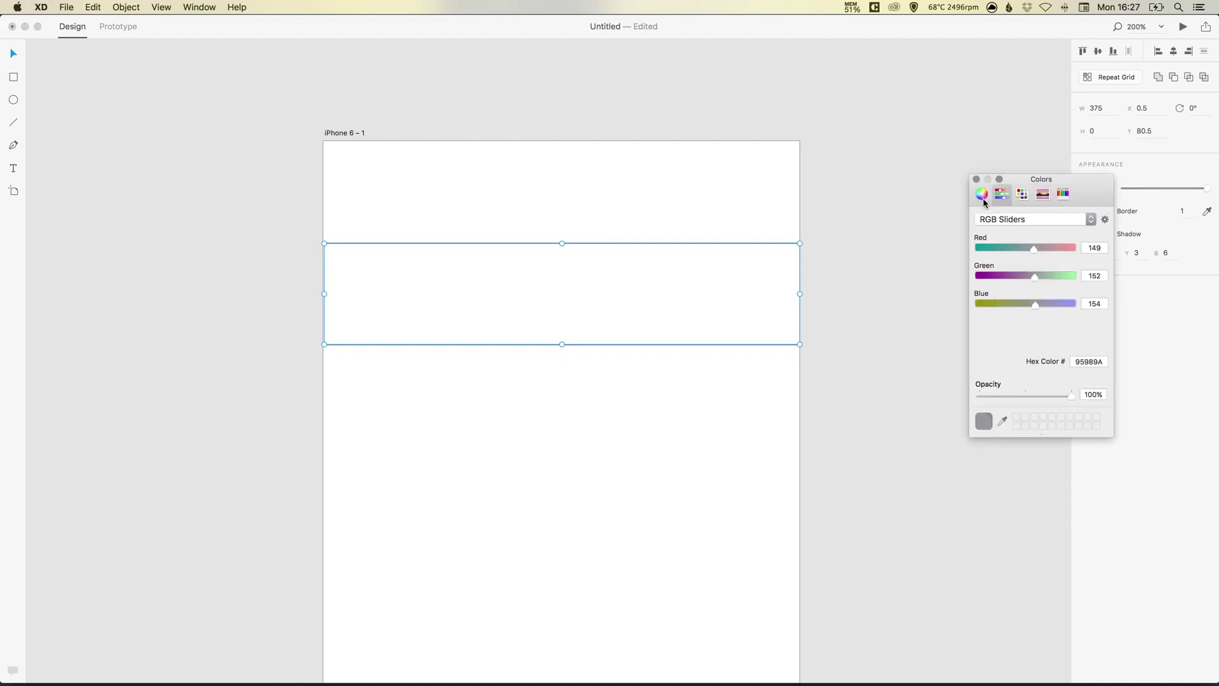
double_click(1090, 361)
text(999999)
key(Return)
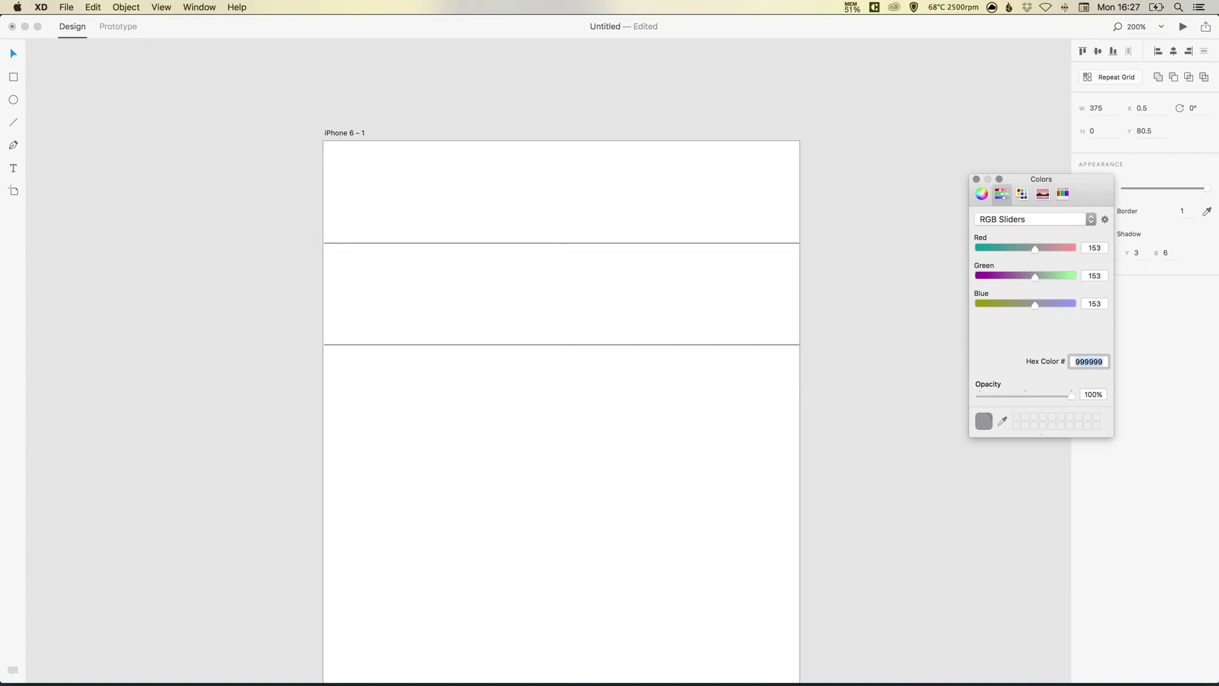
click(1011, 395)
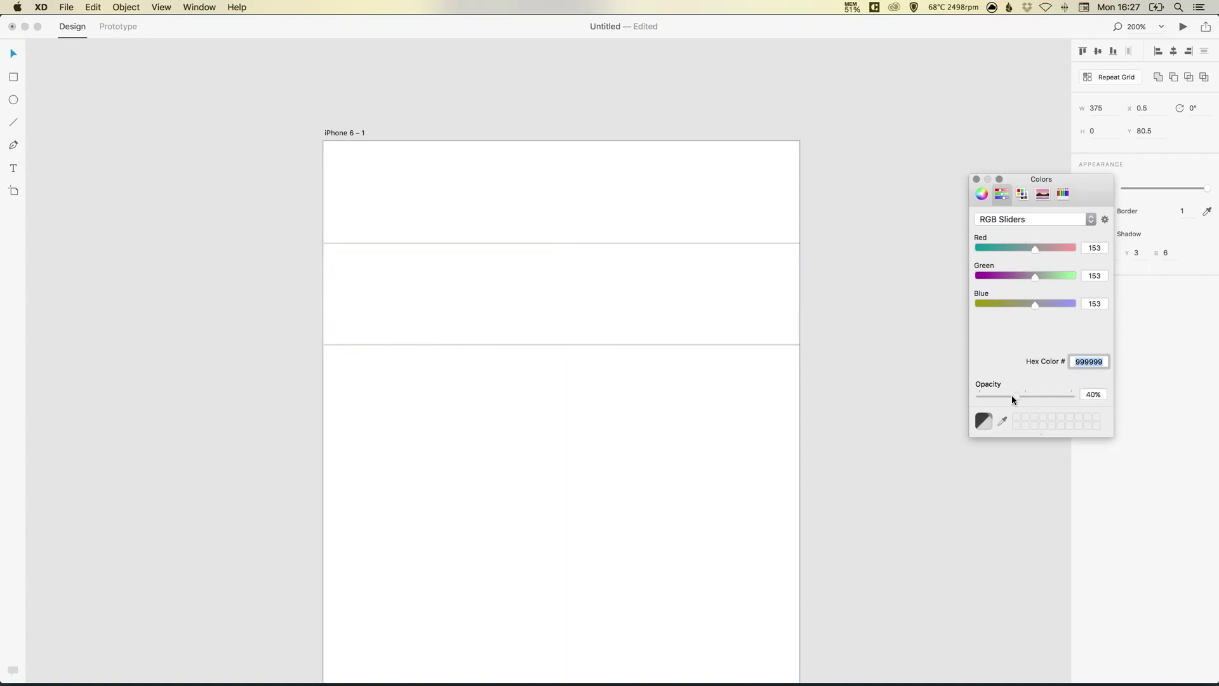
drag(1011, 395, 996, 393)
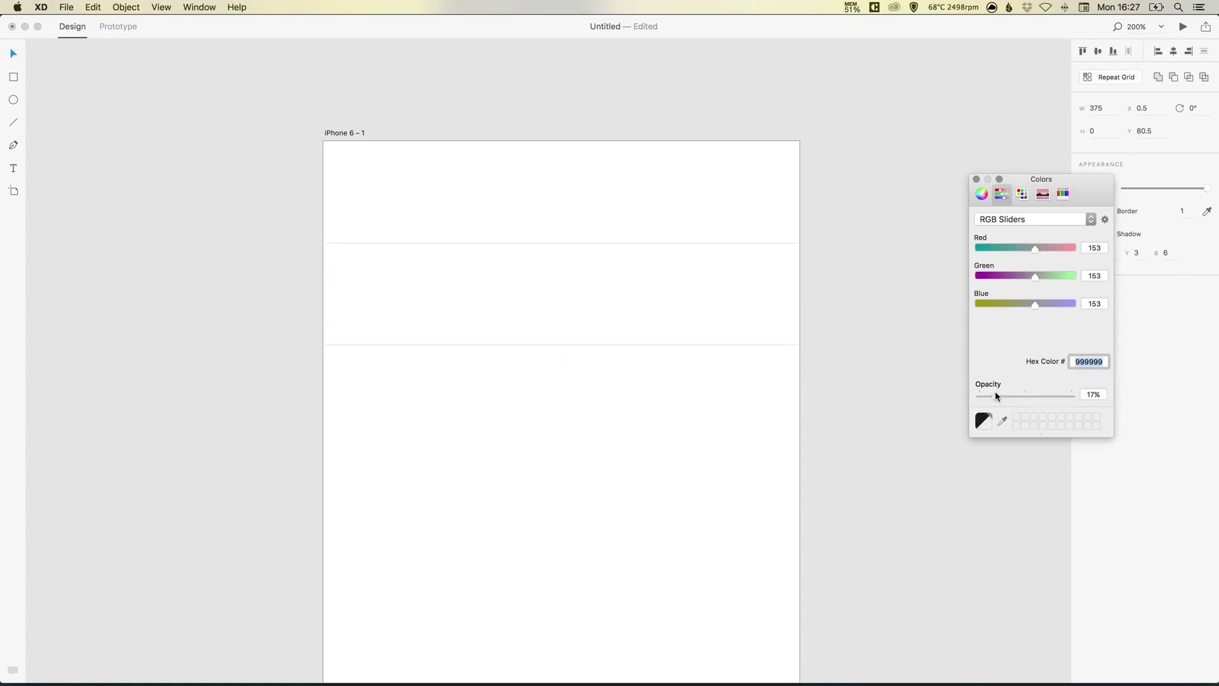
click(976, 179)
key(Escape)
Step: Duplicate the second divider and move the copy down to Y 240.5
scroll(462, 278, down, 2)
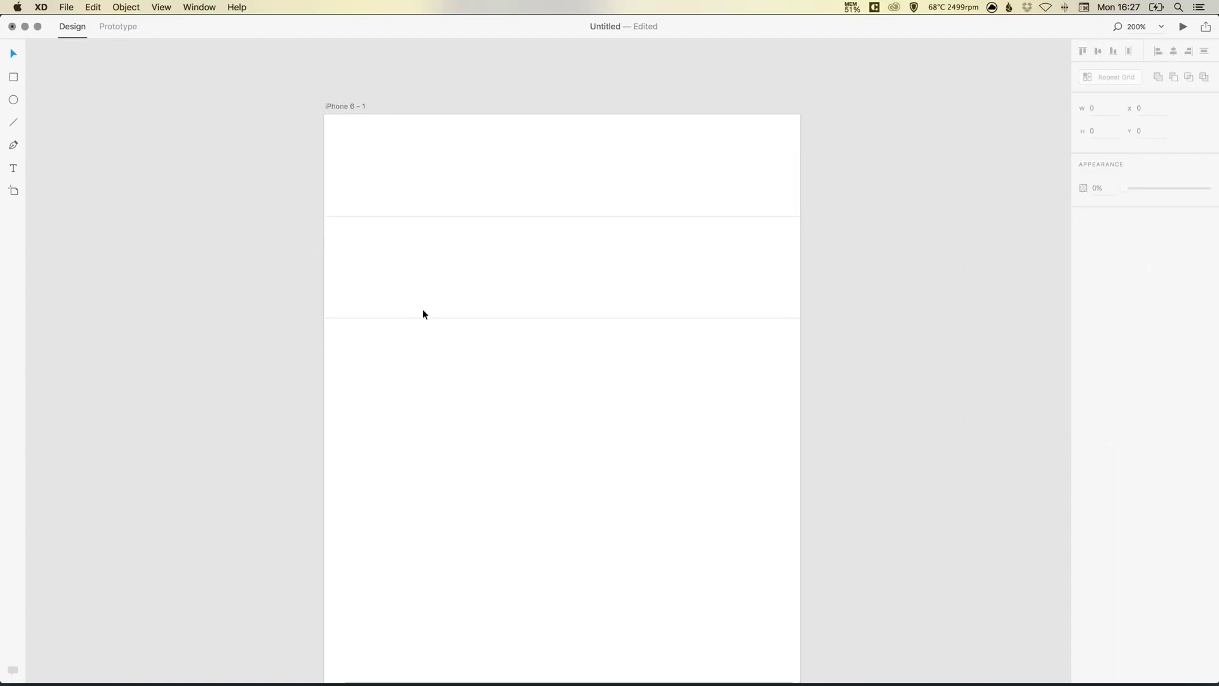
click(418, 318)
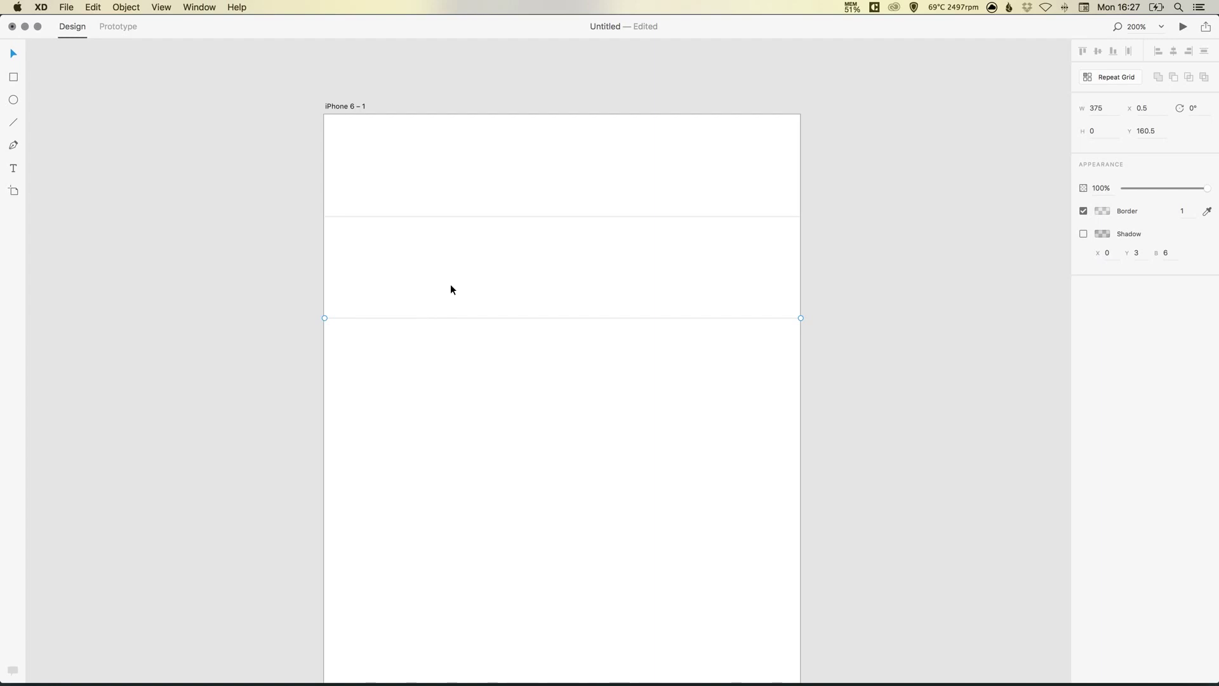
key(super+d)
drag(438, 321, 435, 417)
click(843, 234)
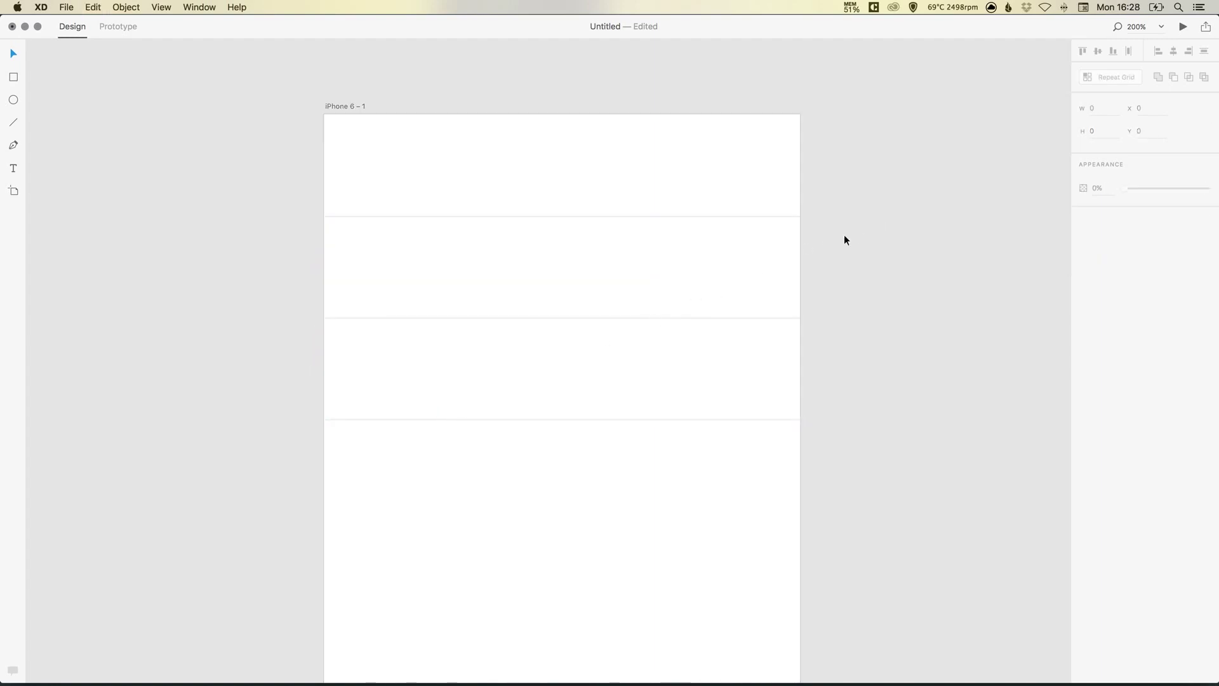
drag(797, 236, 807, 236)
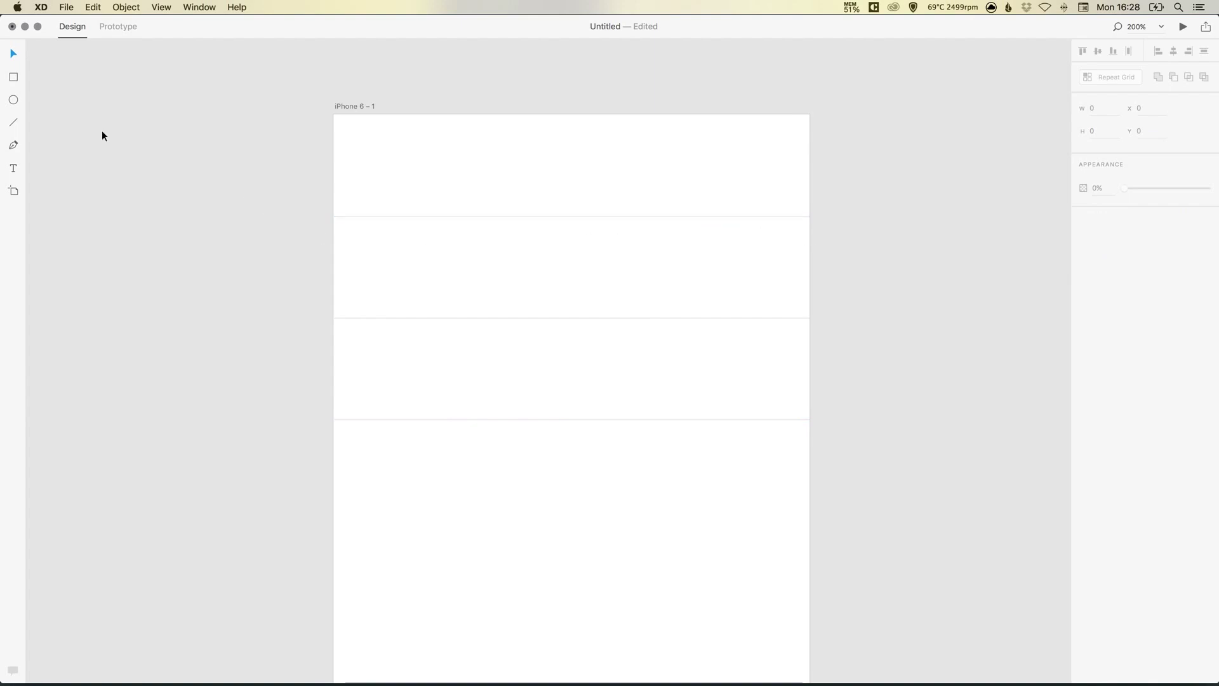
Step: Add a 'Chrome' label in the top row at font size 16, placed at X 30
click(15, 170)
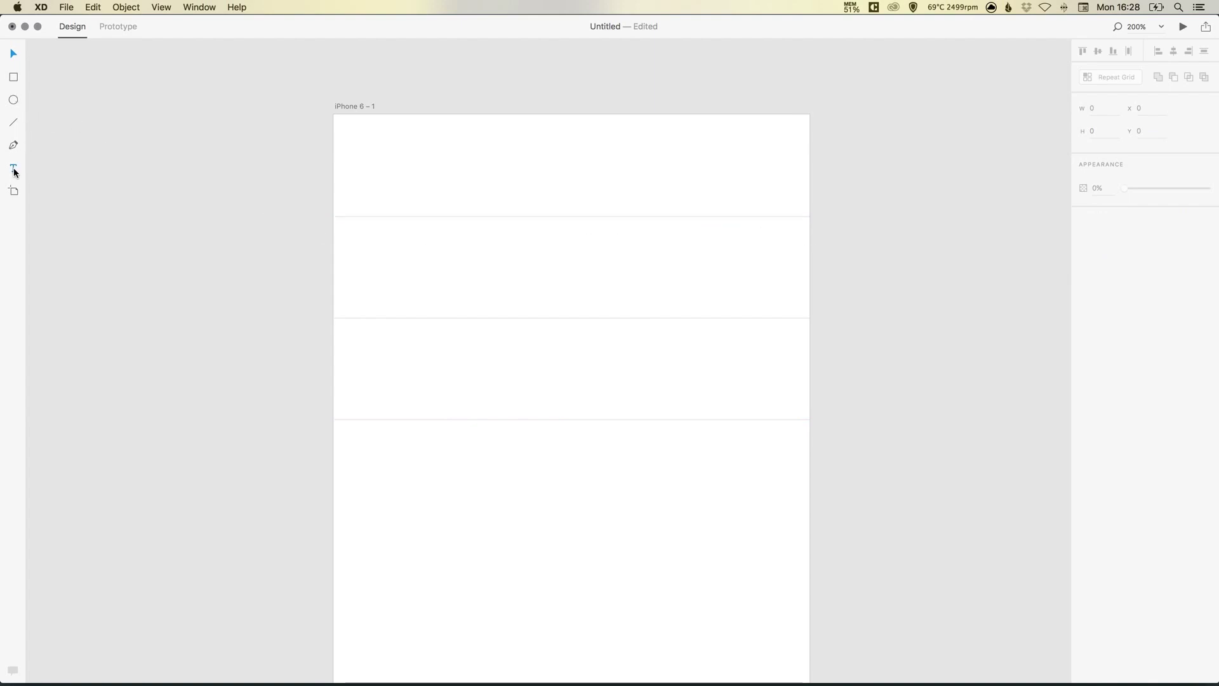
click(398, 169)
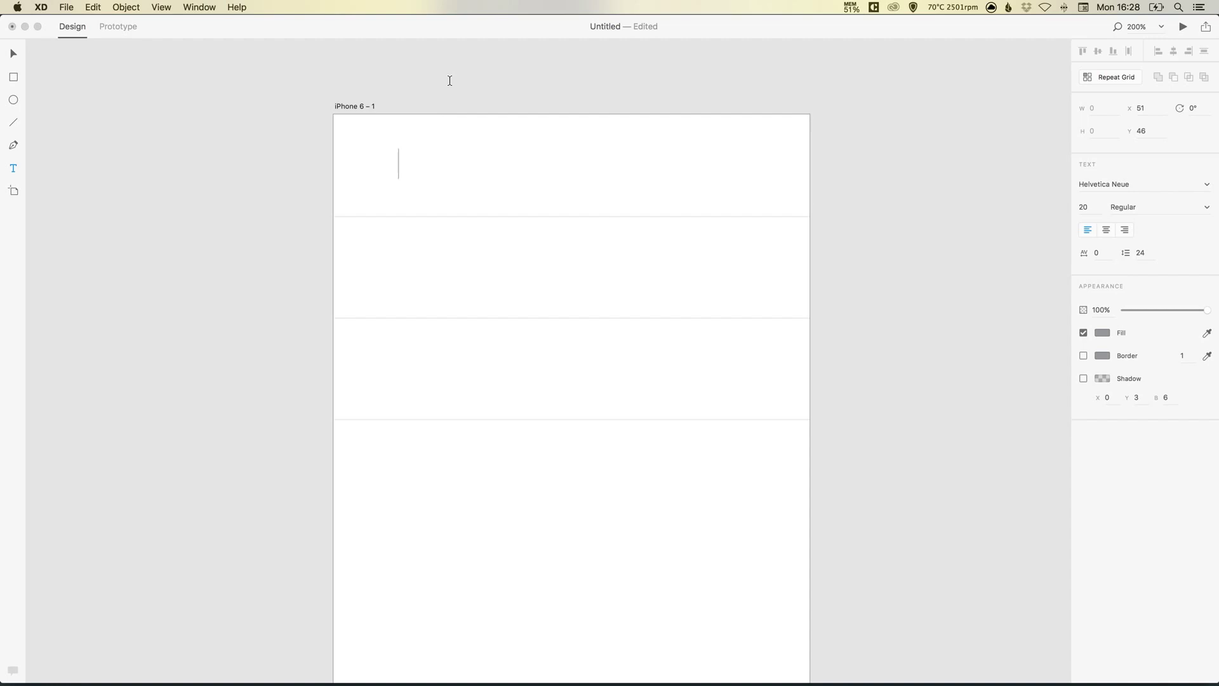
text(Chrome)
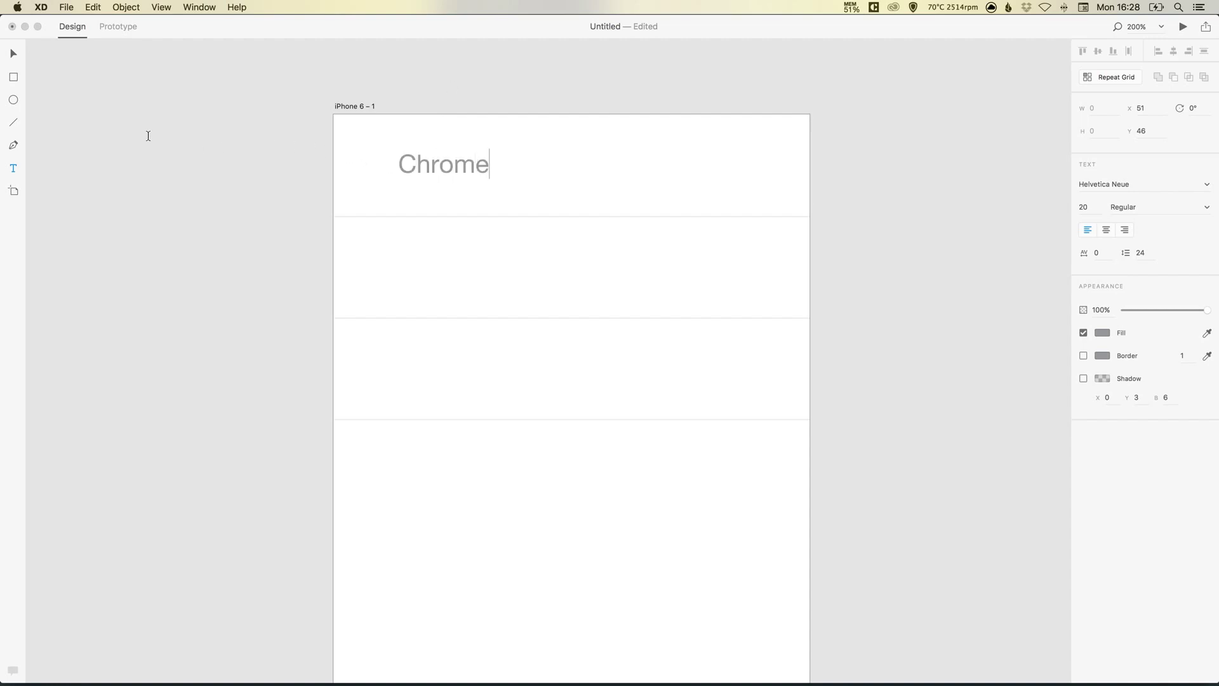
click(13, 54)
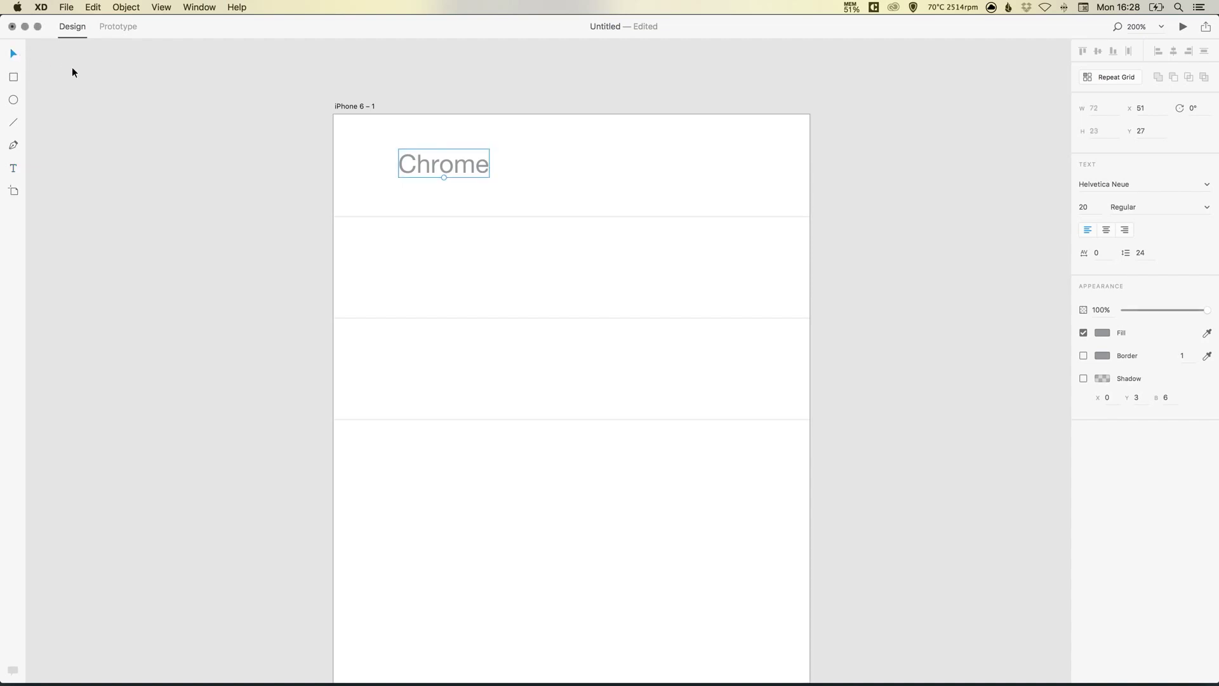
click(571, 157)
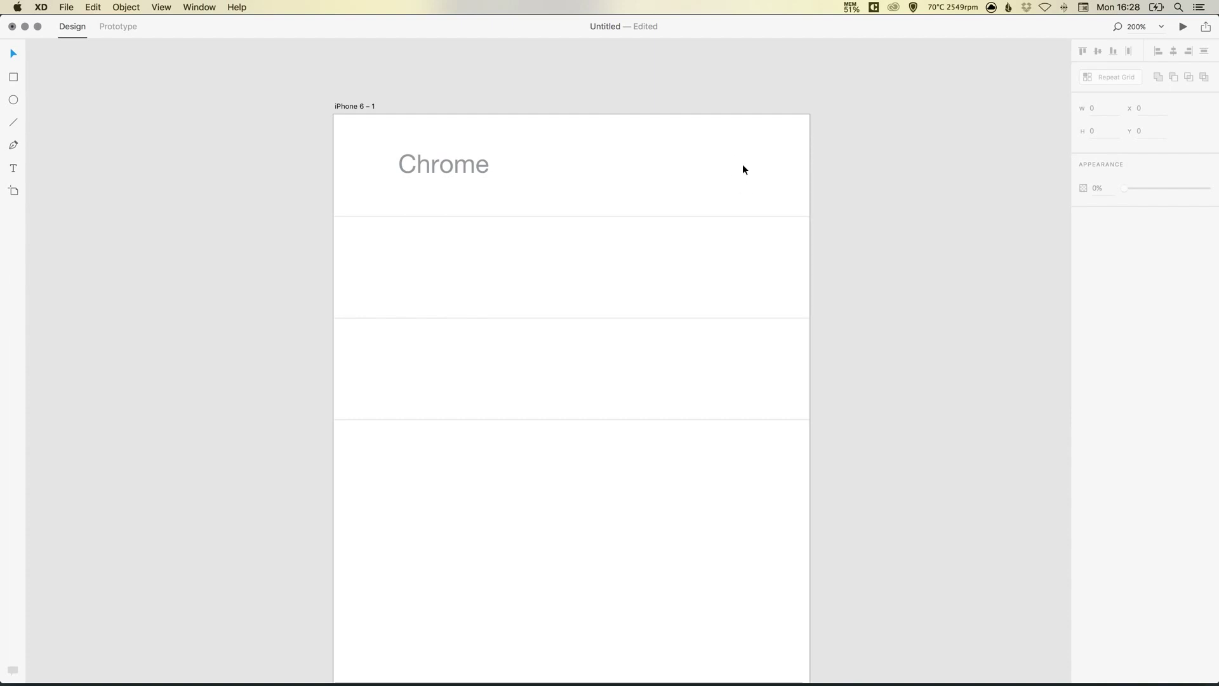
drag(417, 152, 404, 156)
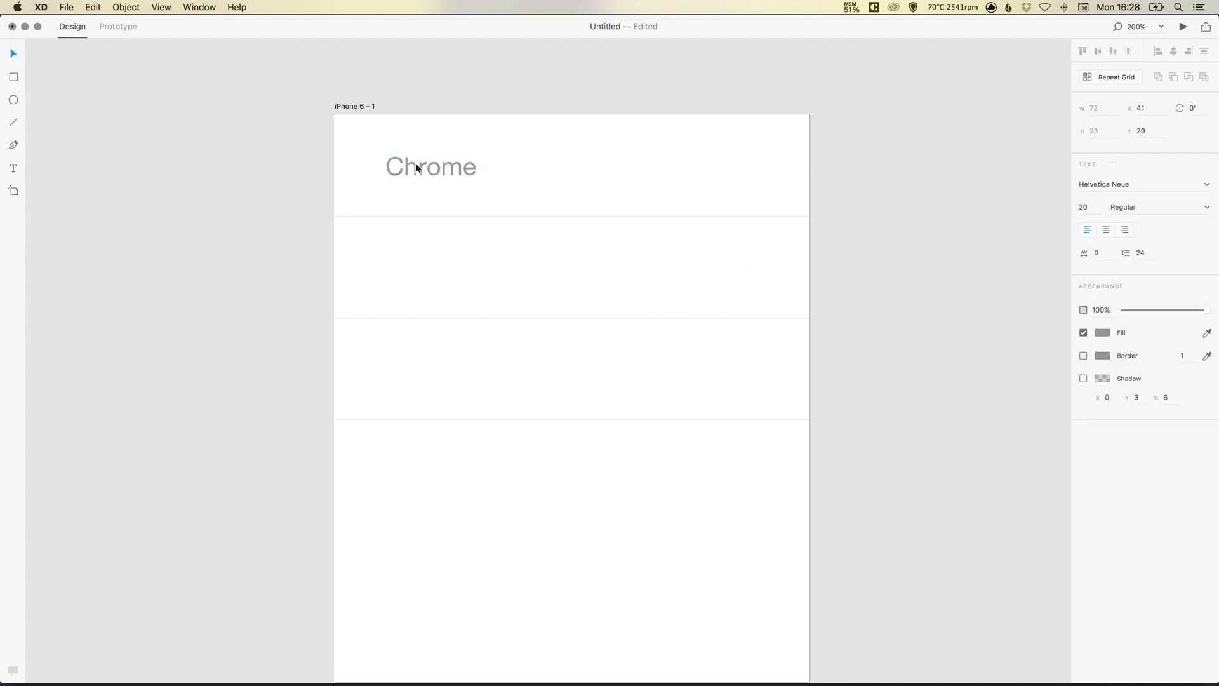
click(1091, 208)
text(16)
key(Return)
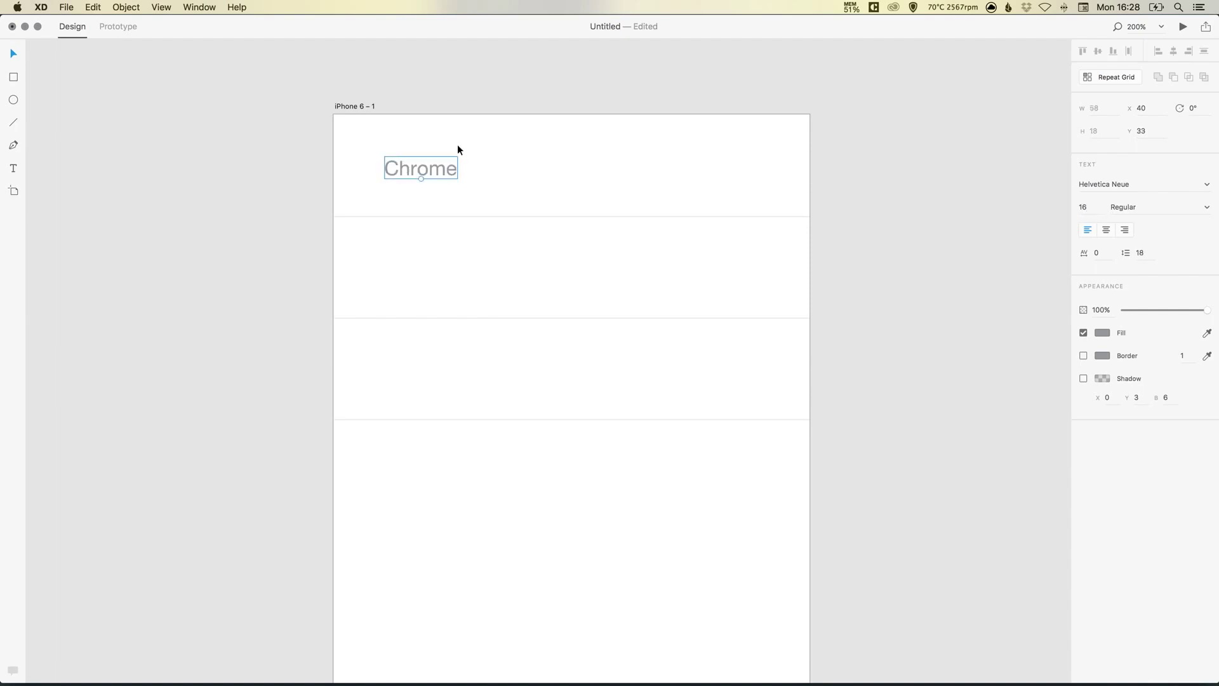
drag(424, 171, 375, 169)
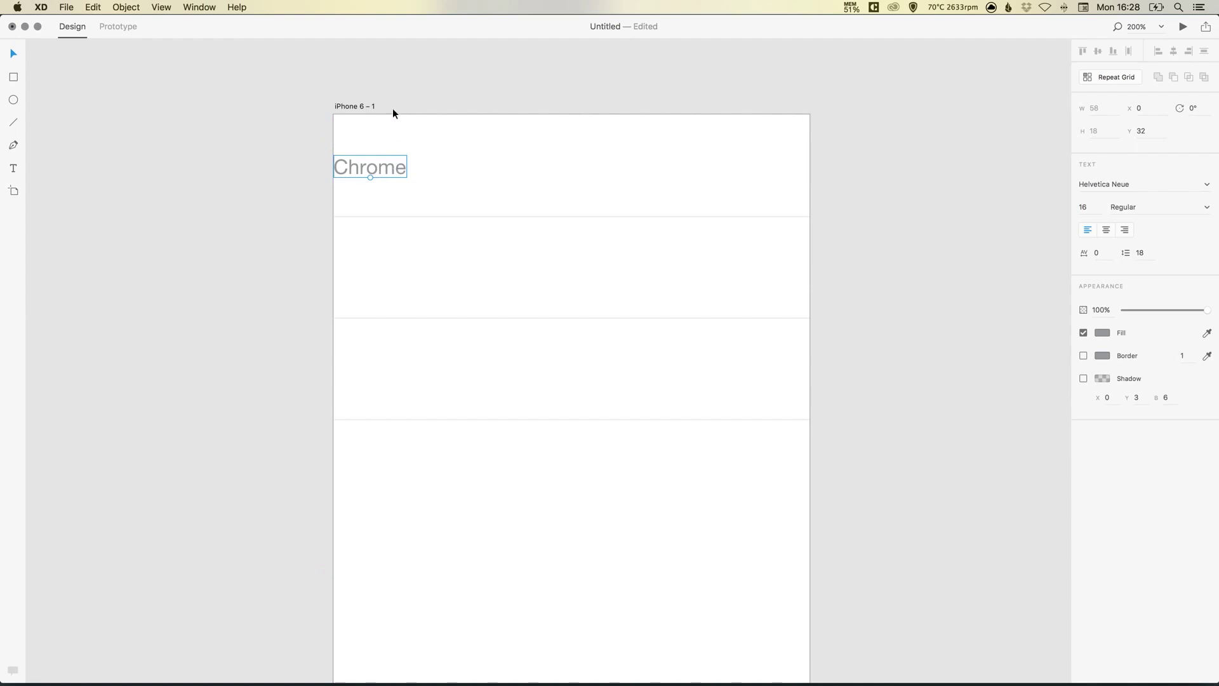
key(shift+Right)
key(shift+Right)
key(shift+Right)
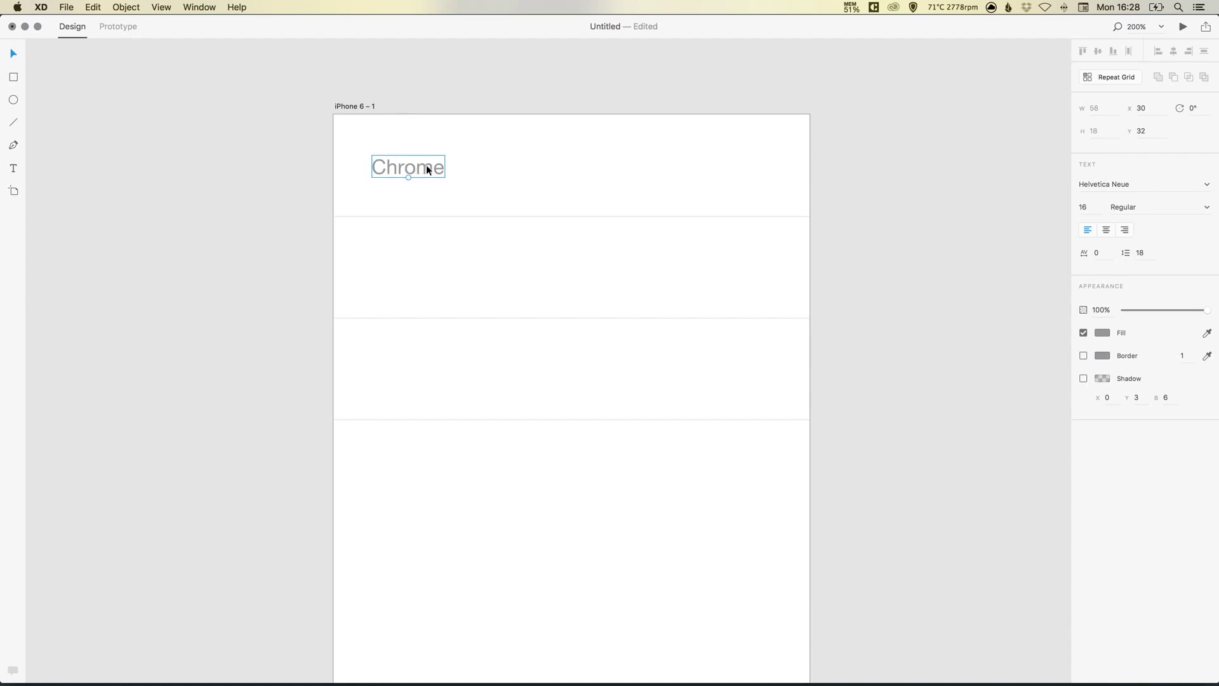
mouse_move(427, 169)
mouse_down()
mouse_move(424, 153)
mouse_move(429, 176)
mouse_up()
Step: Copy the label into the lower two rows and retype them as 'Firefox' and 'Edge'
scroll(436, 153, down, 1)
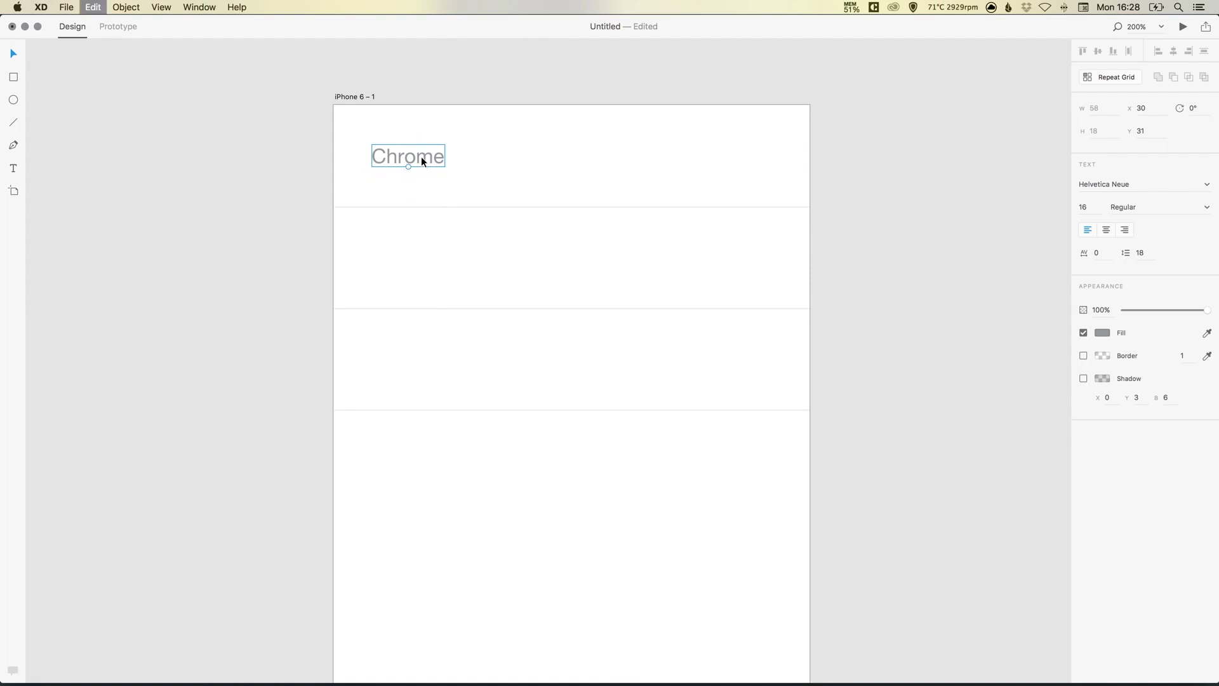
drag(424, 155, 421, 349)
click(321, 338)
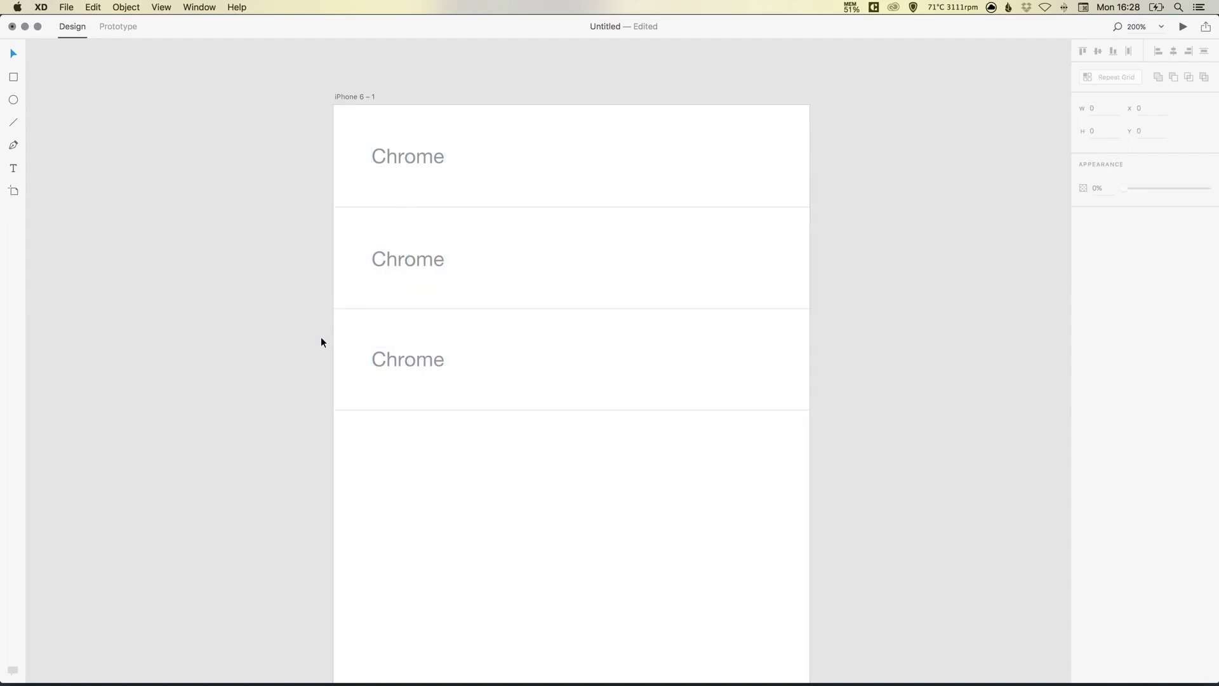
drag(444, 296, 416, 299)
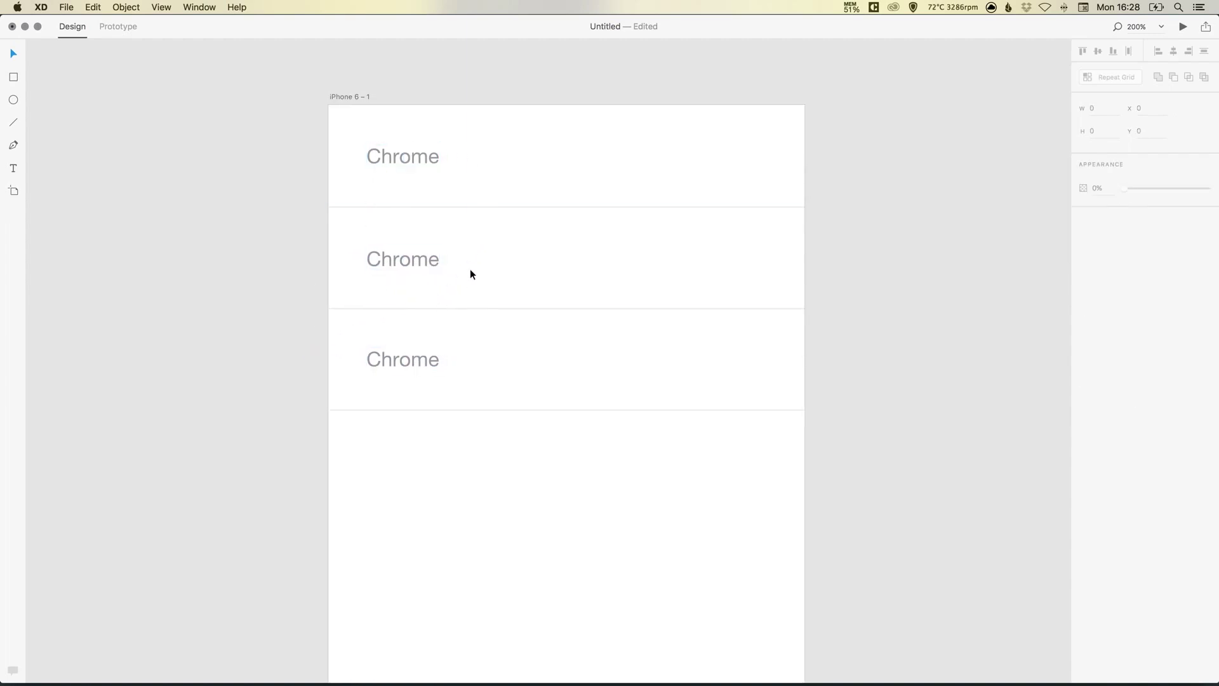
double_click(407, 260)
text(F)
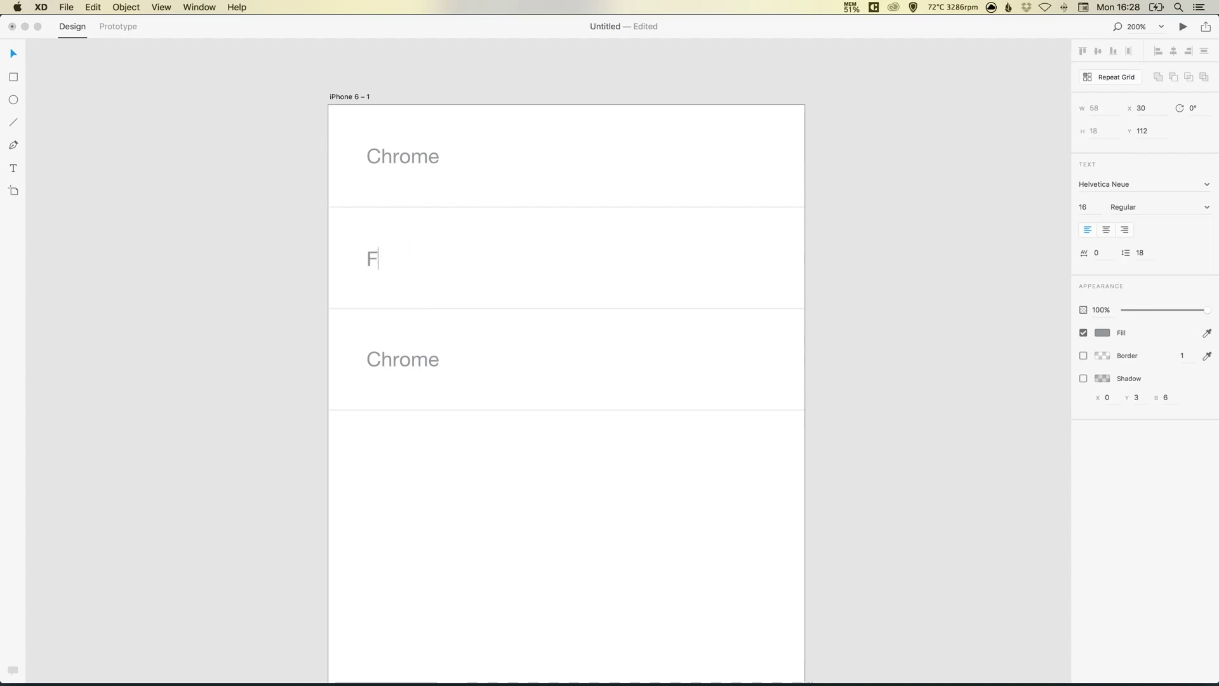
text(irefox)
double_click(418, 363)
text(Edge)
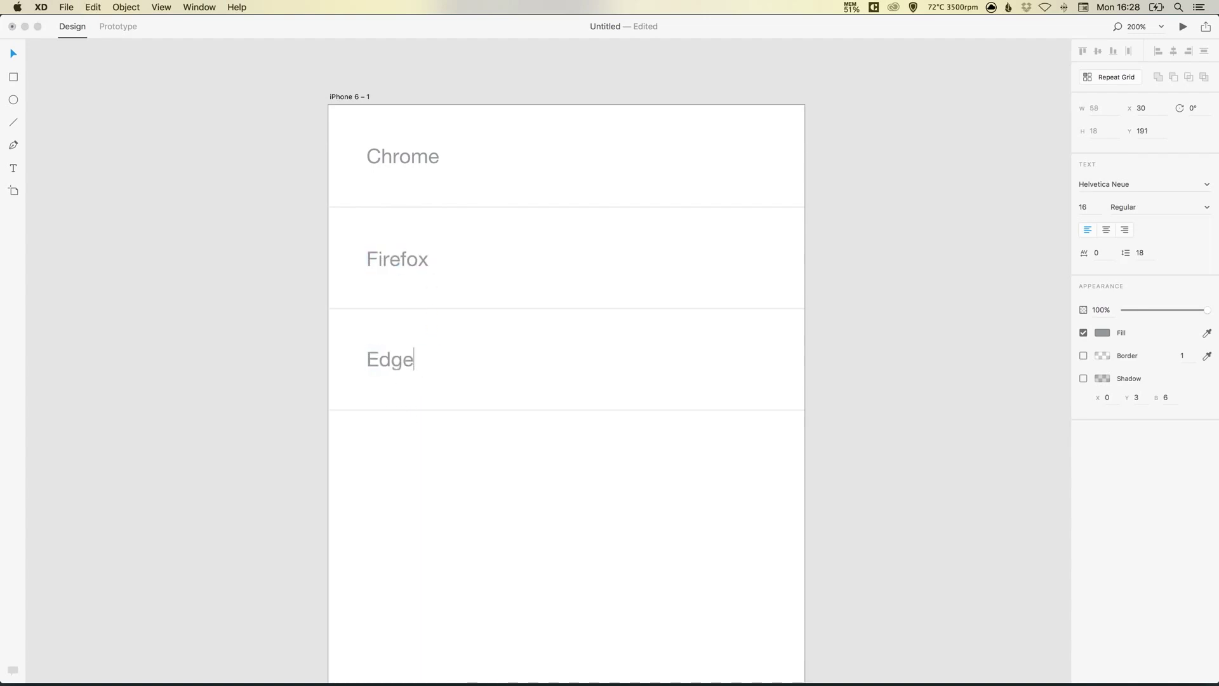
key(Escape)
click(267, 353)
drag(531, 314, 507, 335)
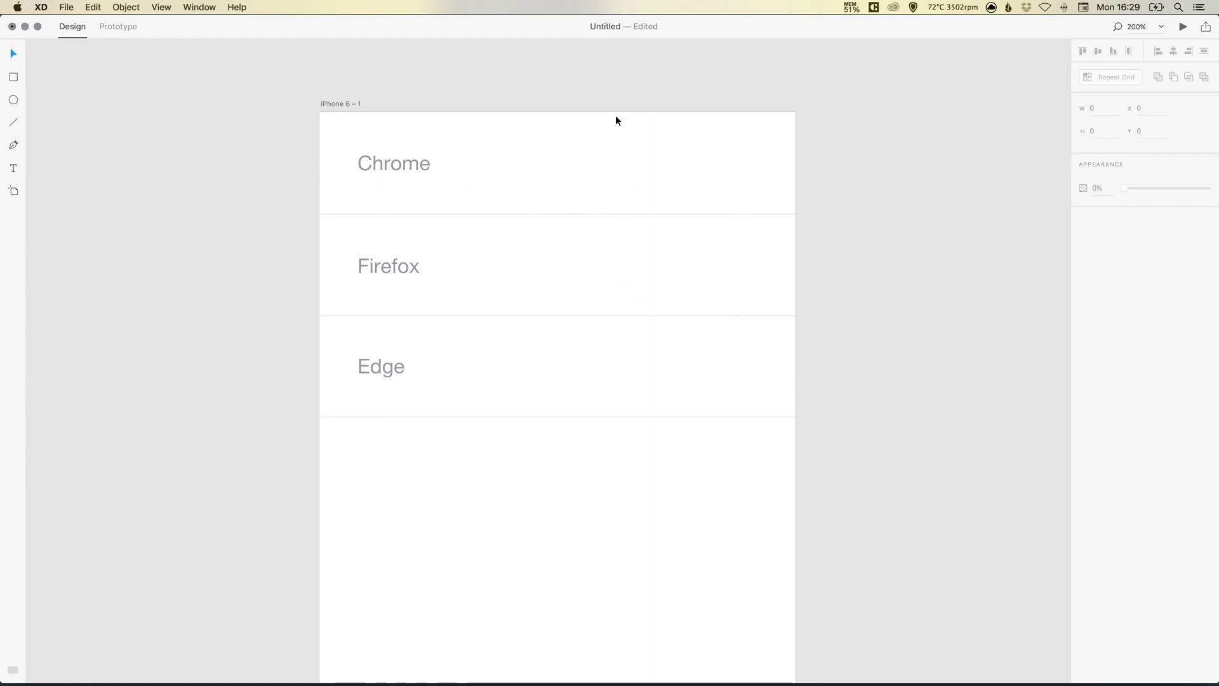
Step: Draw a 68 × 35 rectangle right of the Chrome label with corner radius 50
drag(574, 444, 460, 481)
scroll(459, 481, up, 5)
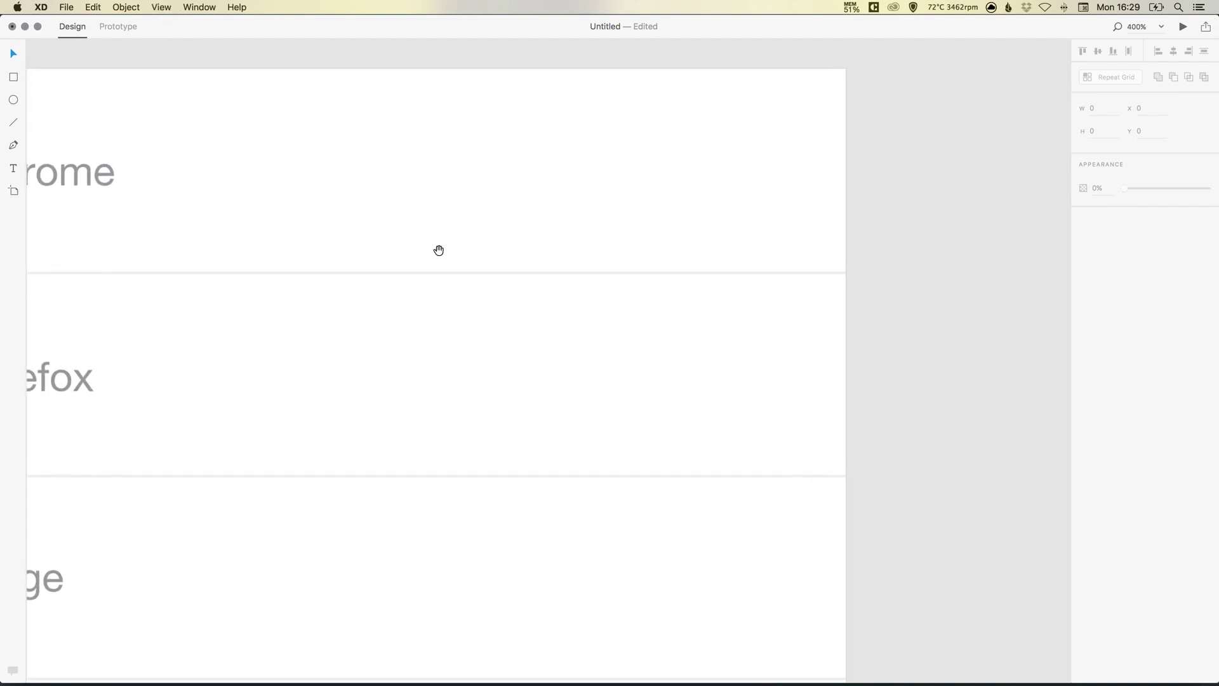
drag(438, 248, 614, 343)
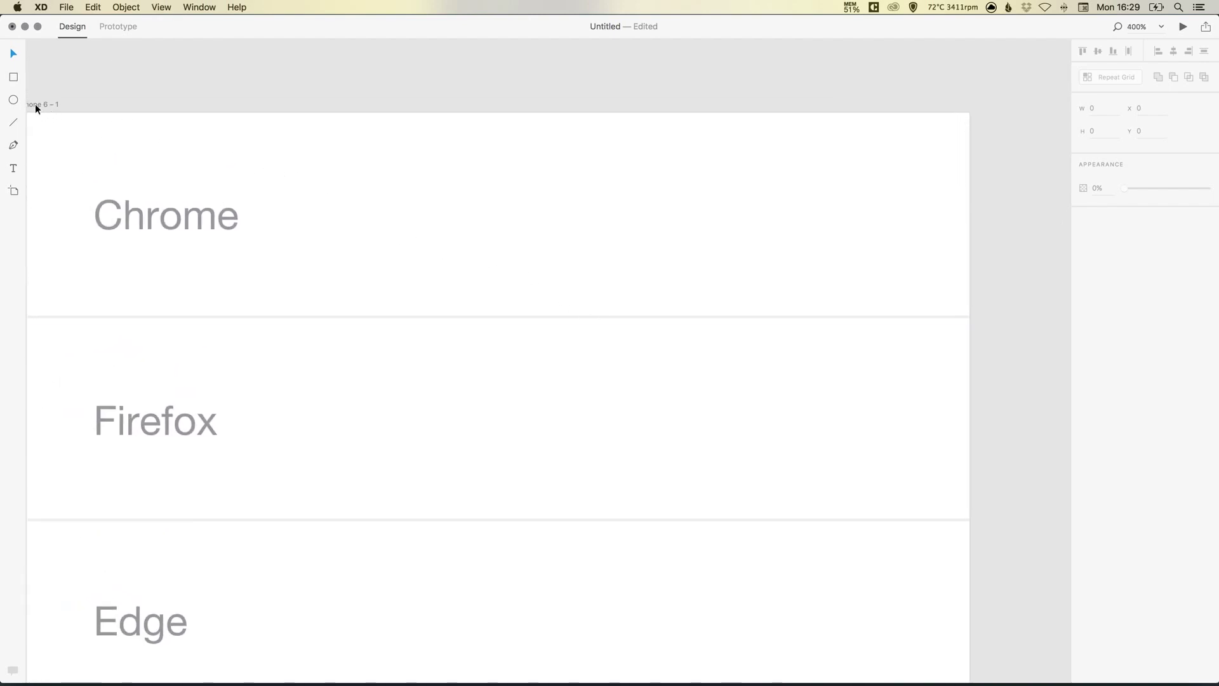
click(13, 76)
mouse_move(681, 163)
mouse_down()
mouse_move(819, 221)
mouse_move(868, 261)
mouse_move(852, 252)
mouse_up()
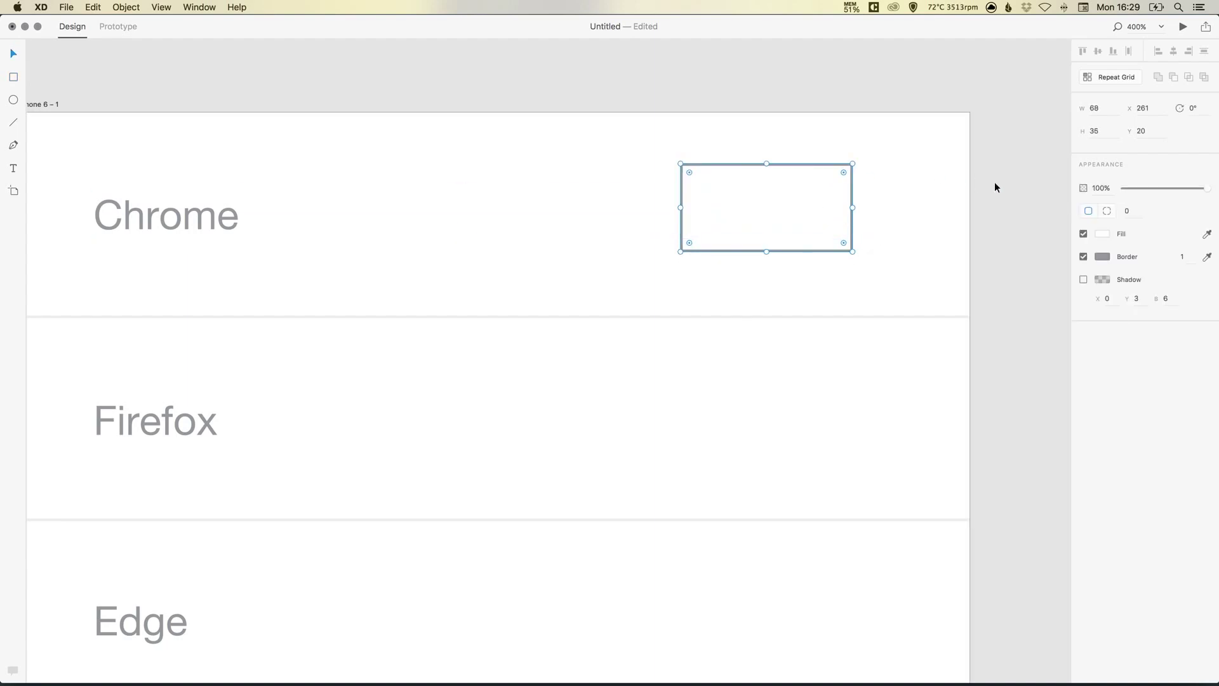
click(1108, 211)
mouse_move(843, 171)
mouse_down()
mouse_move(805, 207)
mouse_move(852, 165)
mouse_up()
click(1124, 208)
text(50)
key(Return)
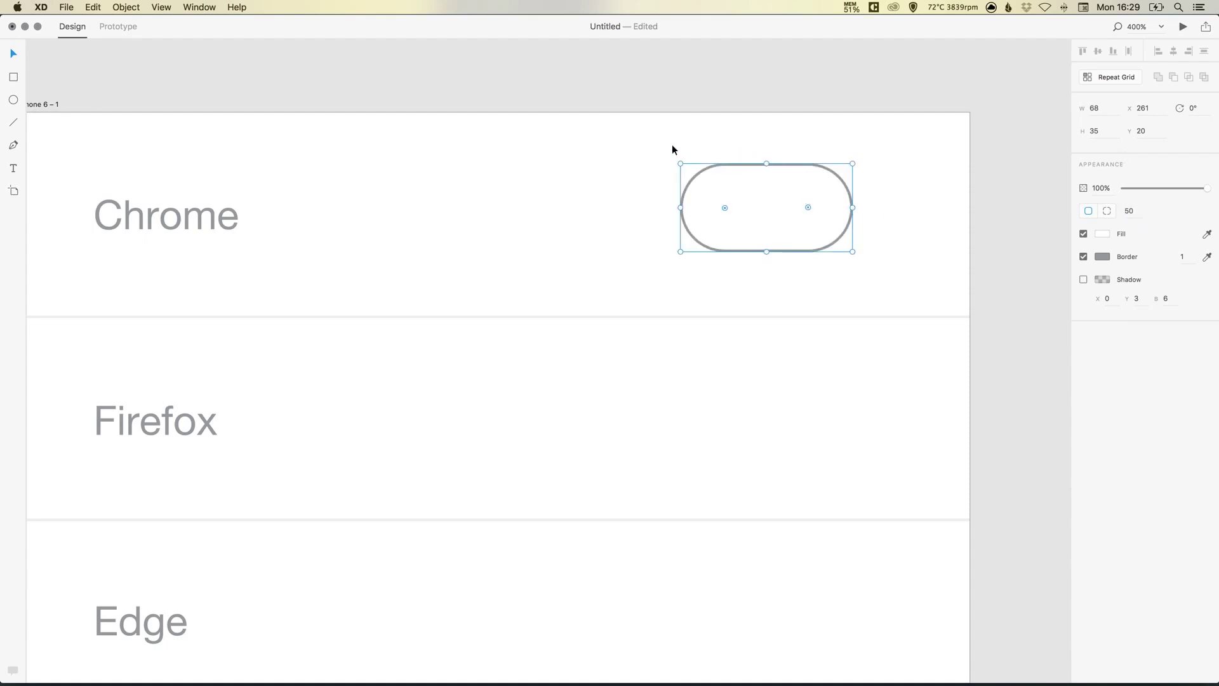
click(891, 147)
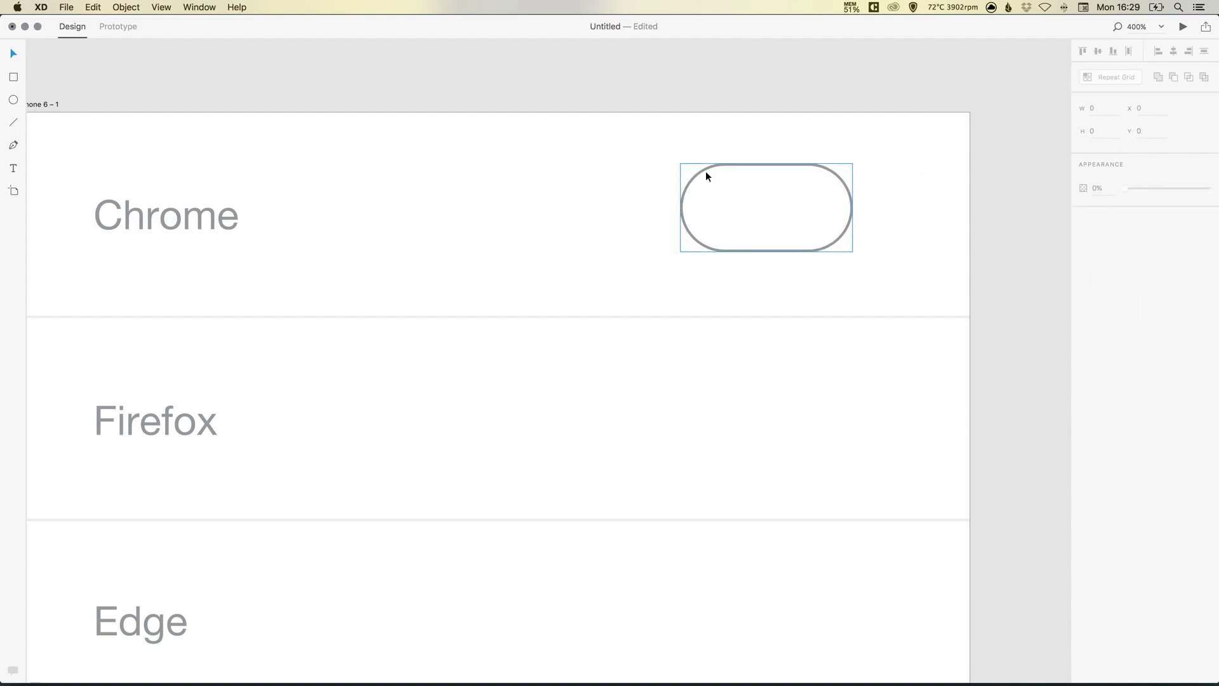
drag(787, 218, 757, 219)
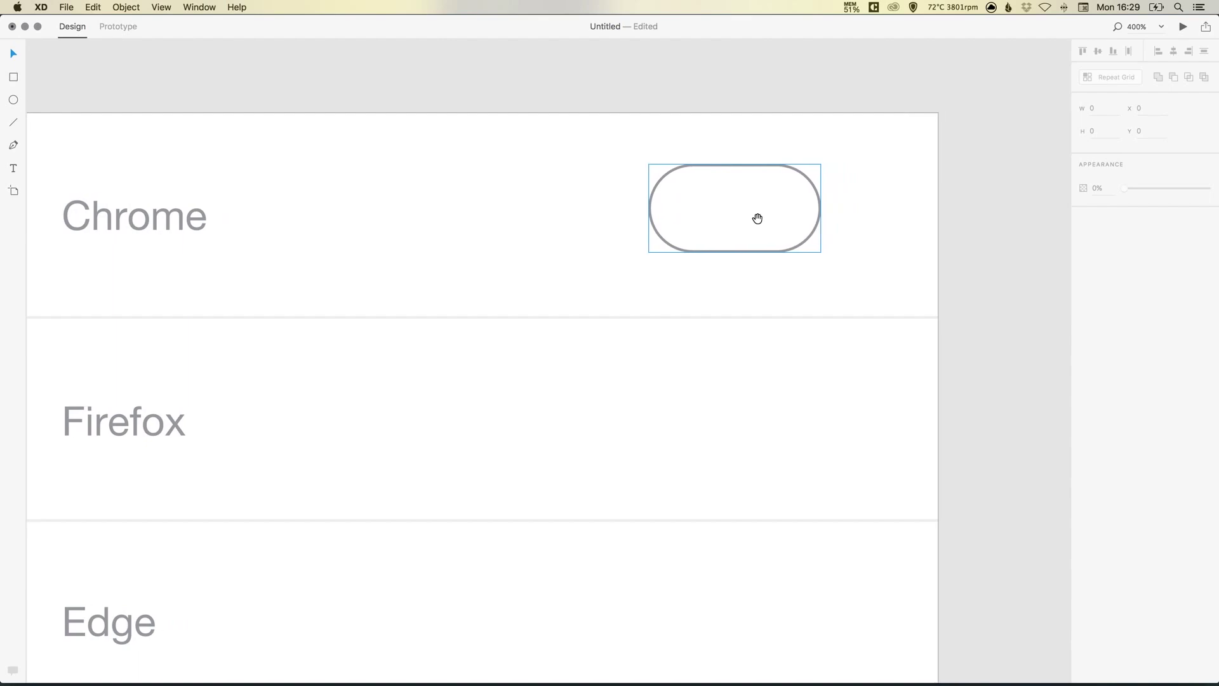
Step: Draw a 35 × 35 knob circle inside the pill's right end at X 294, Y 20
click(13, 100)
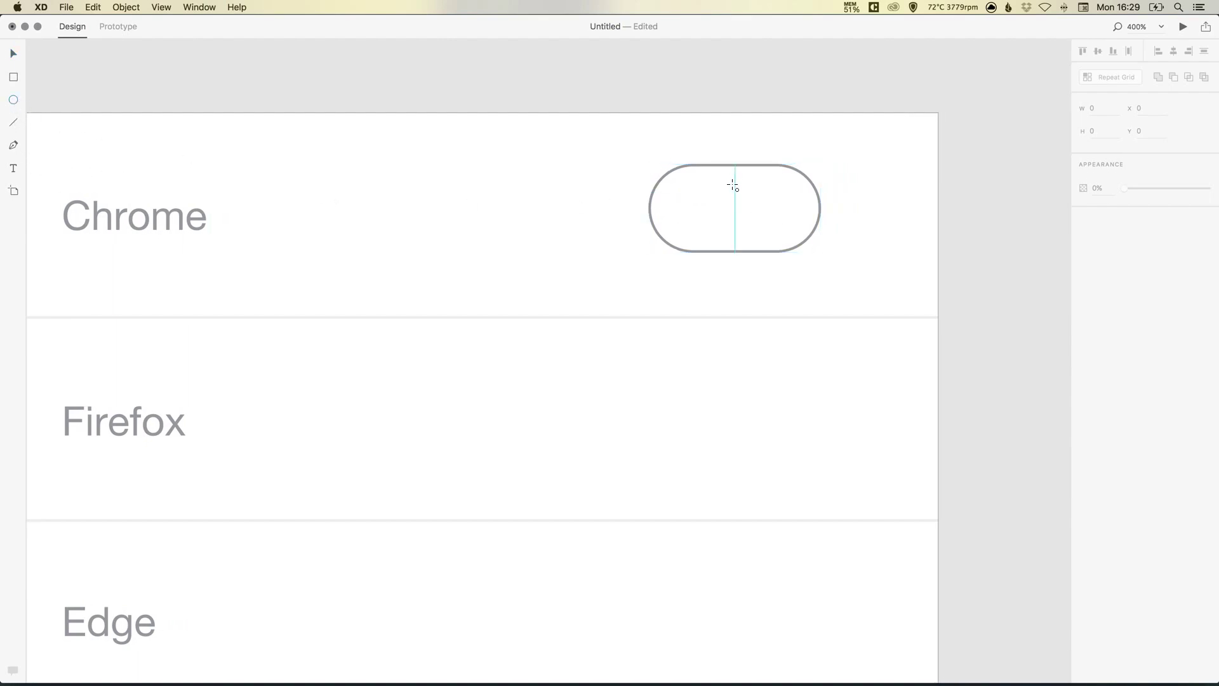
drag(702, 140, 779, 233)
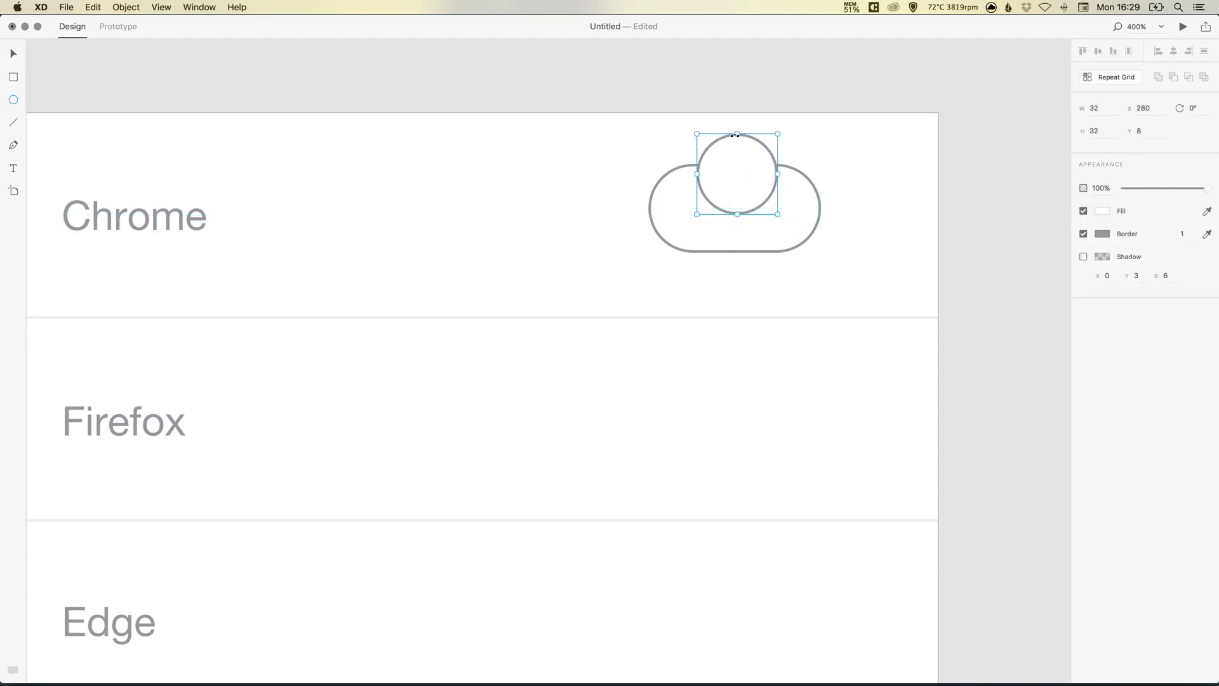
click(14, 53)
drag(760, 144, 772, 193)
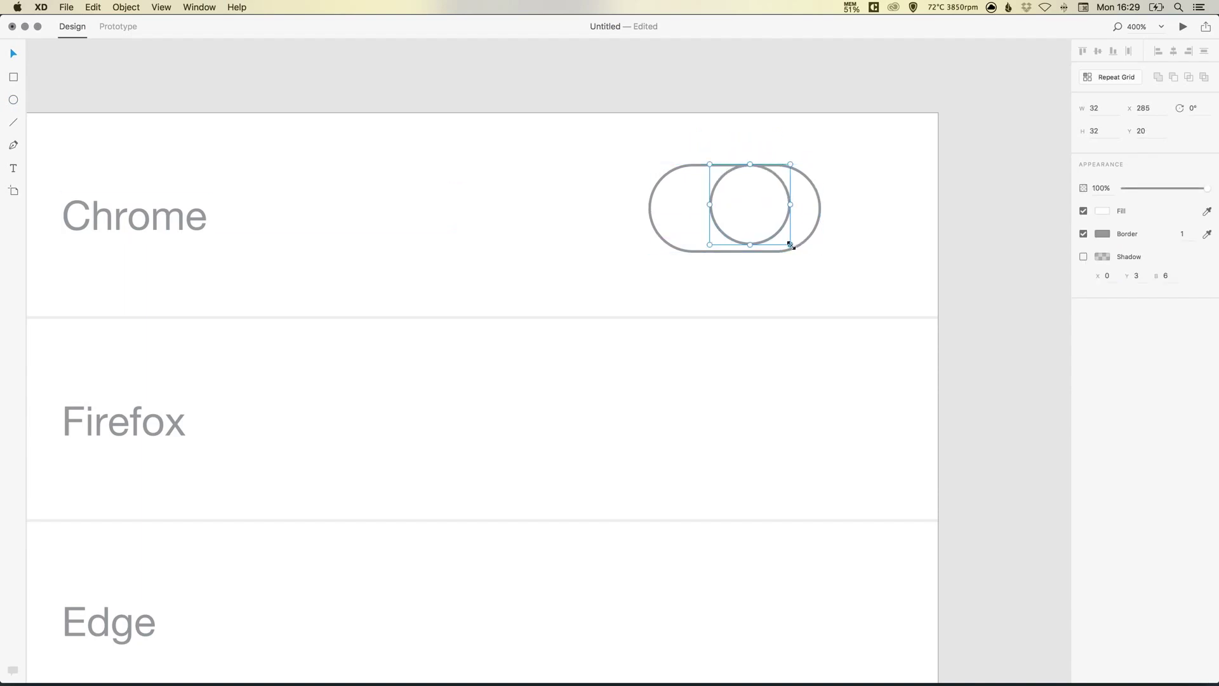
drag(790, 246, 800, 259)
drag(784, 183, 814, 184)
scroll(813, 184, right, 4)
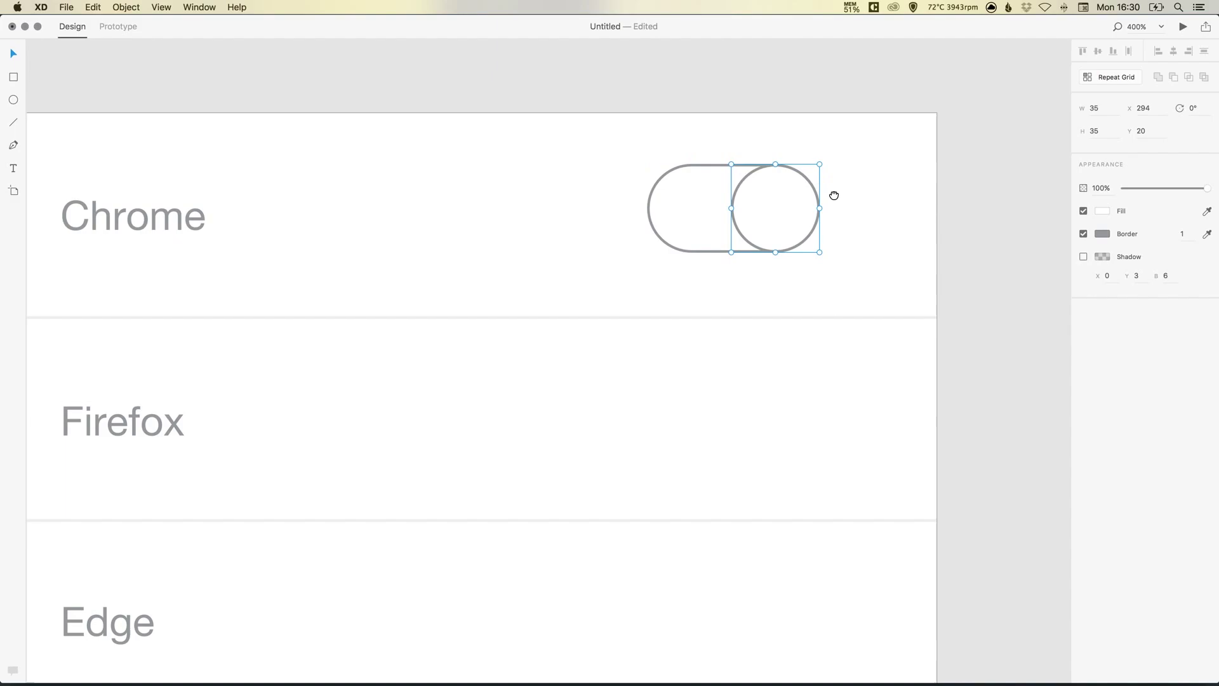
key(super+equal)
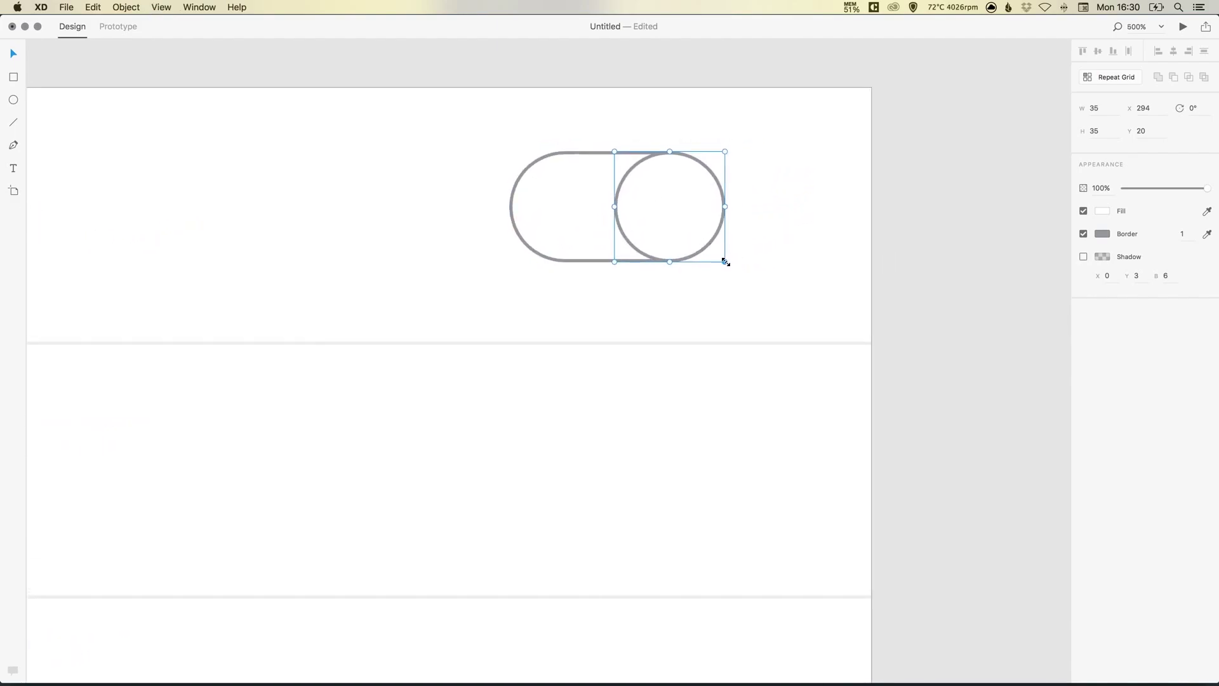
drag(724, 260, 680, 287)
key(super+z)
click(806, 196)
drag(806, 196, 772, 223)
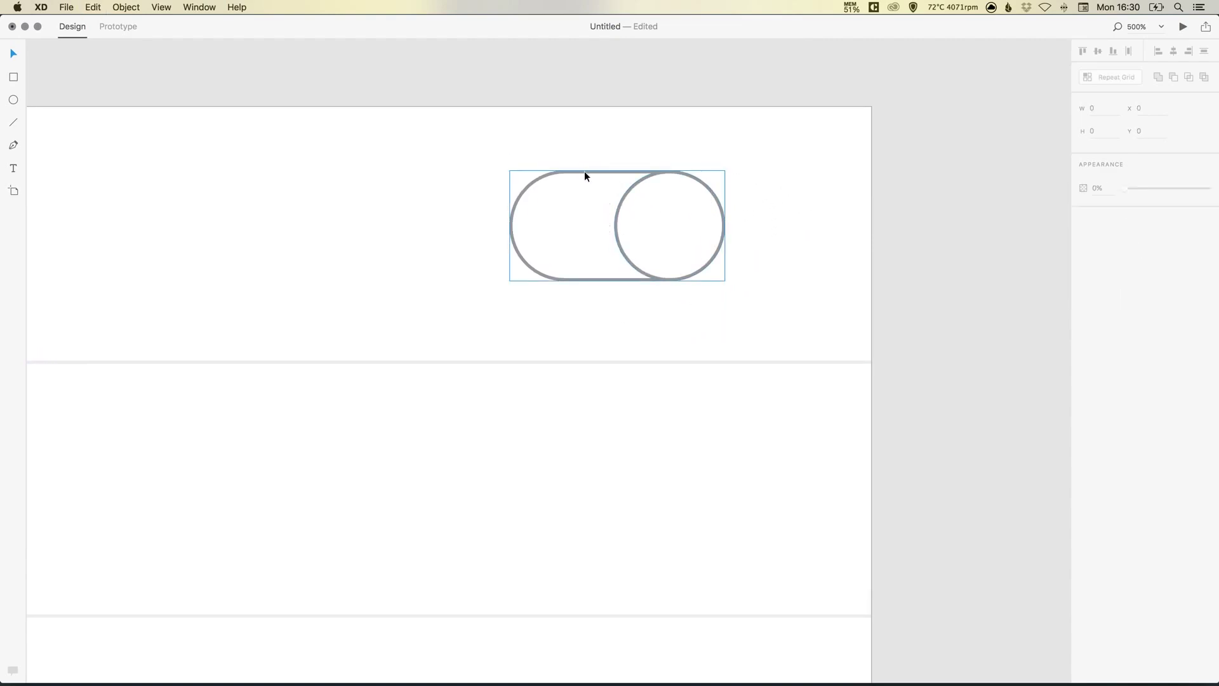
click(550, 184)
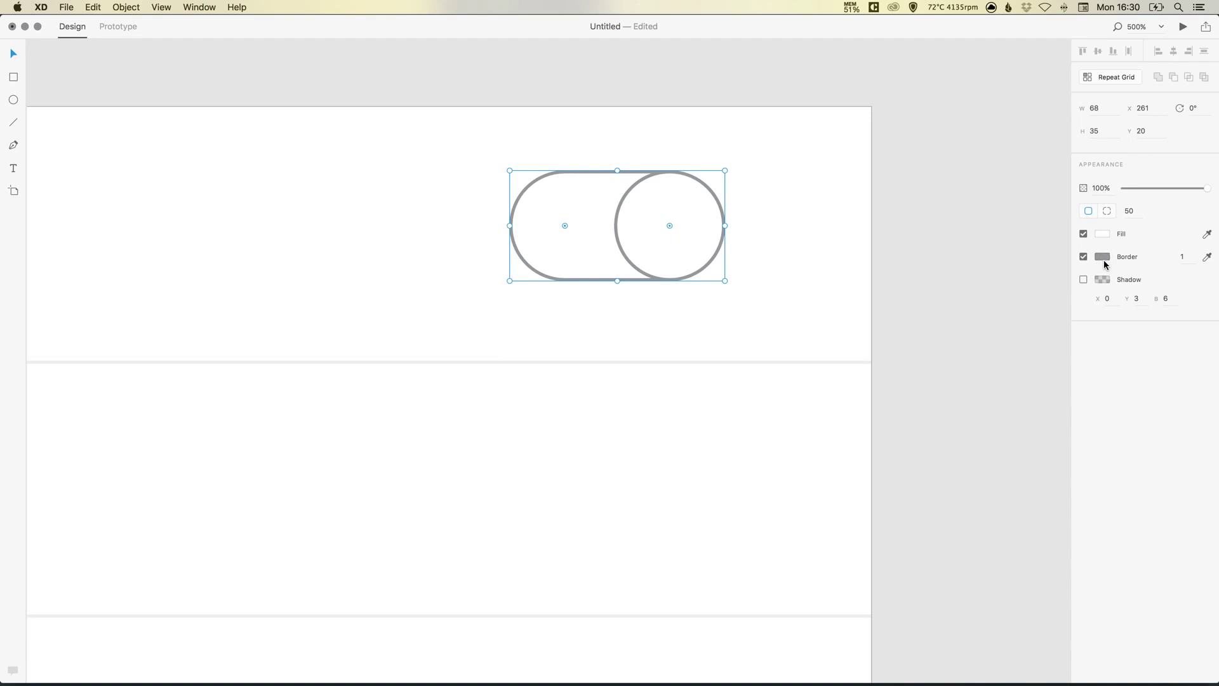
Step: Fill the pill with green #46C669 and turn off its border
click(1102, 234)
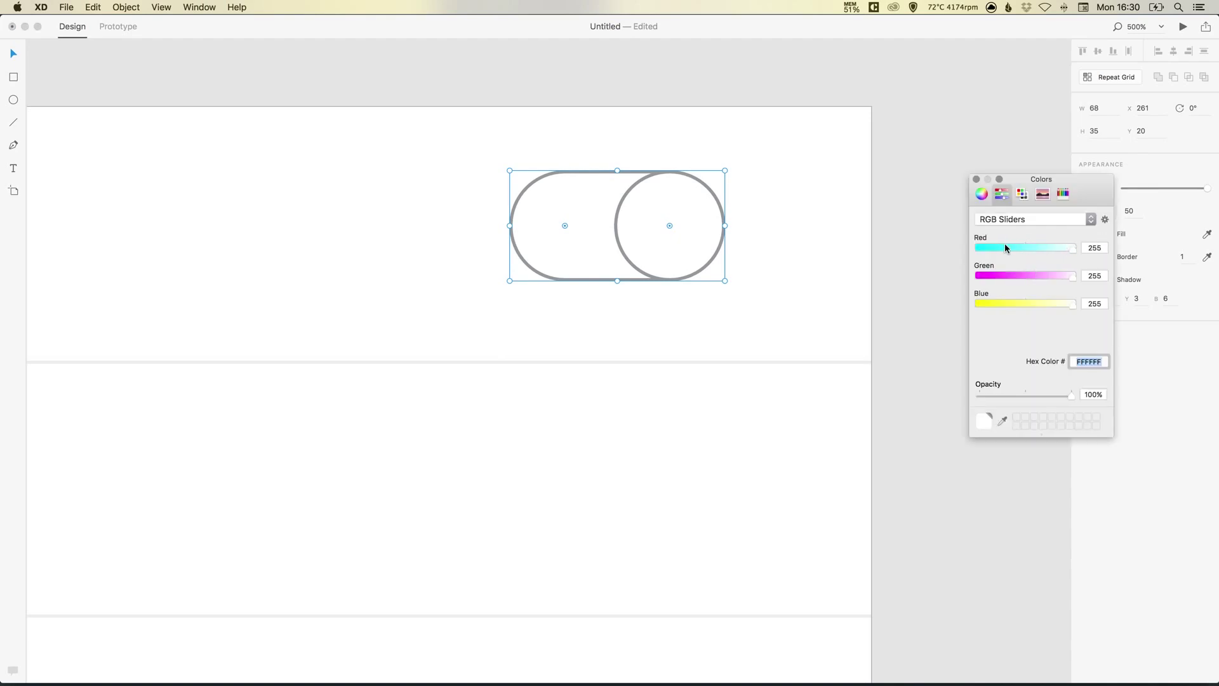
drag(1004, 243, 1023, 246)
click(1025, 277)
drag(1025, 305, 996, 249)
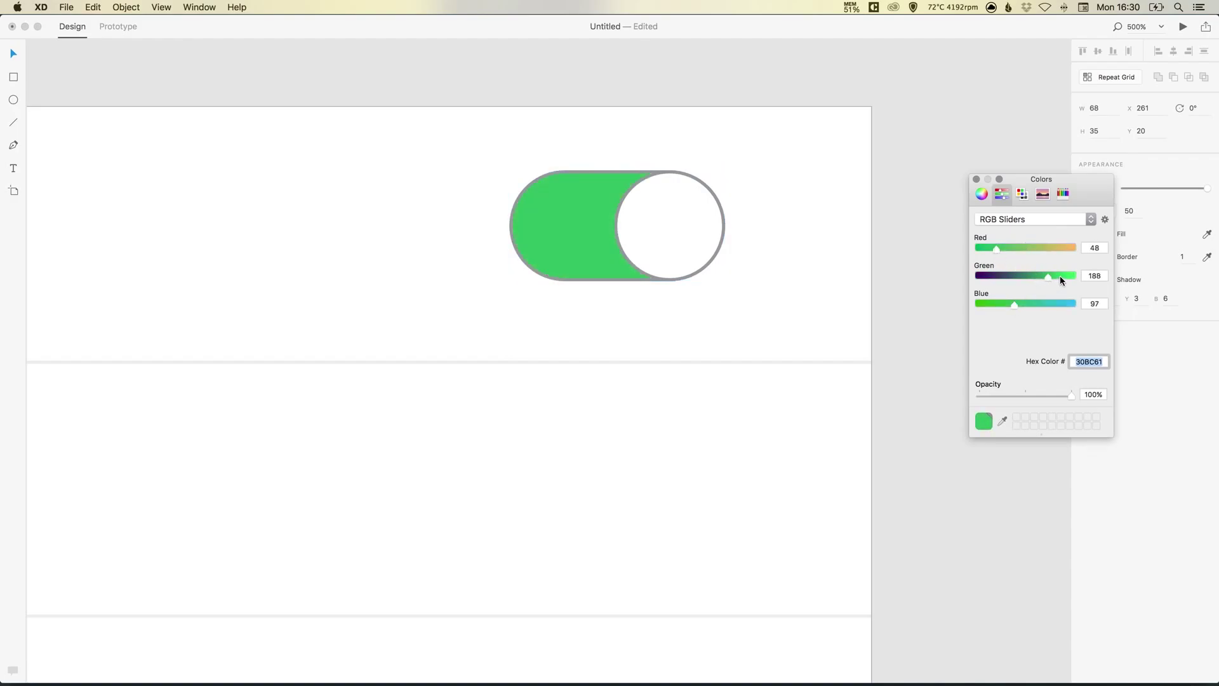
mouse_move(1060, 276)
mouse_down()
mouse_move(1017, 303)
mouse_move(1051, 277)
mouse_up()
drag(997, 248, 1003, 247)
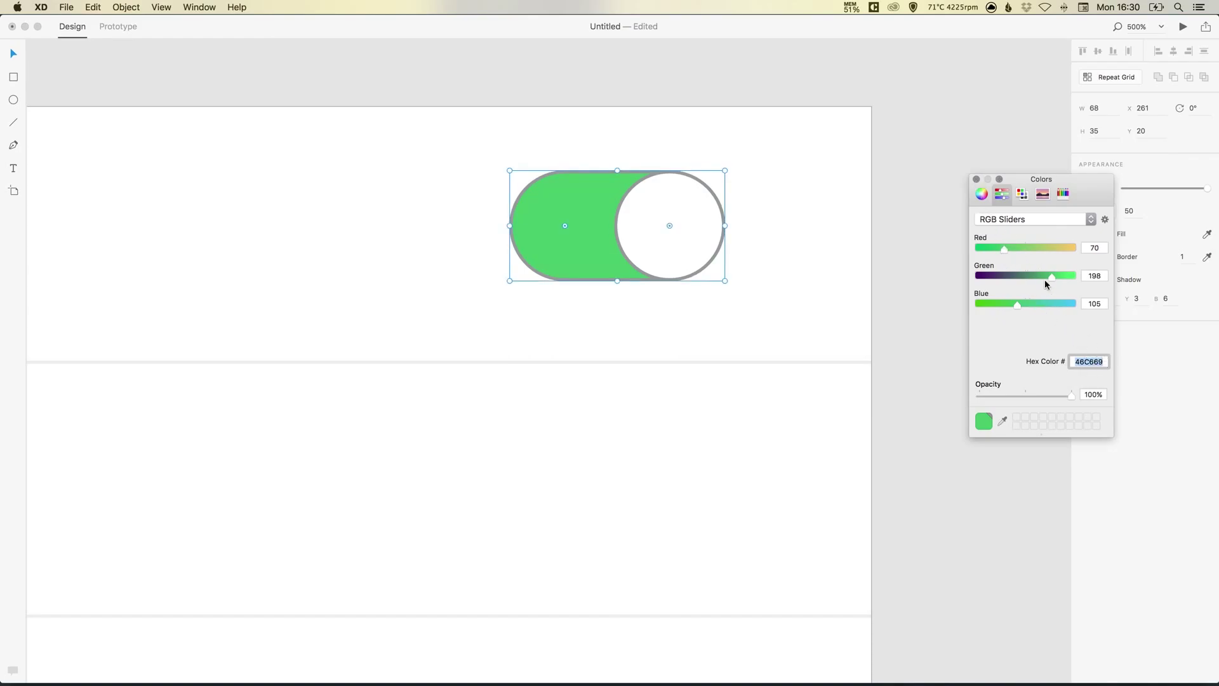
click(976, 179)
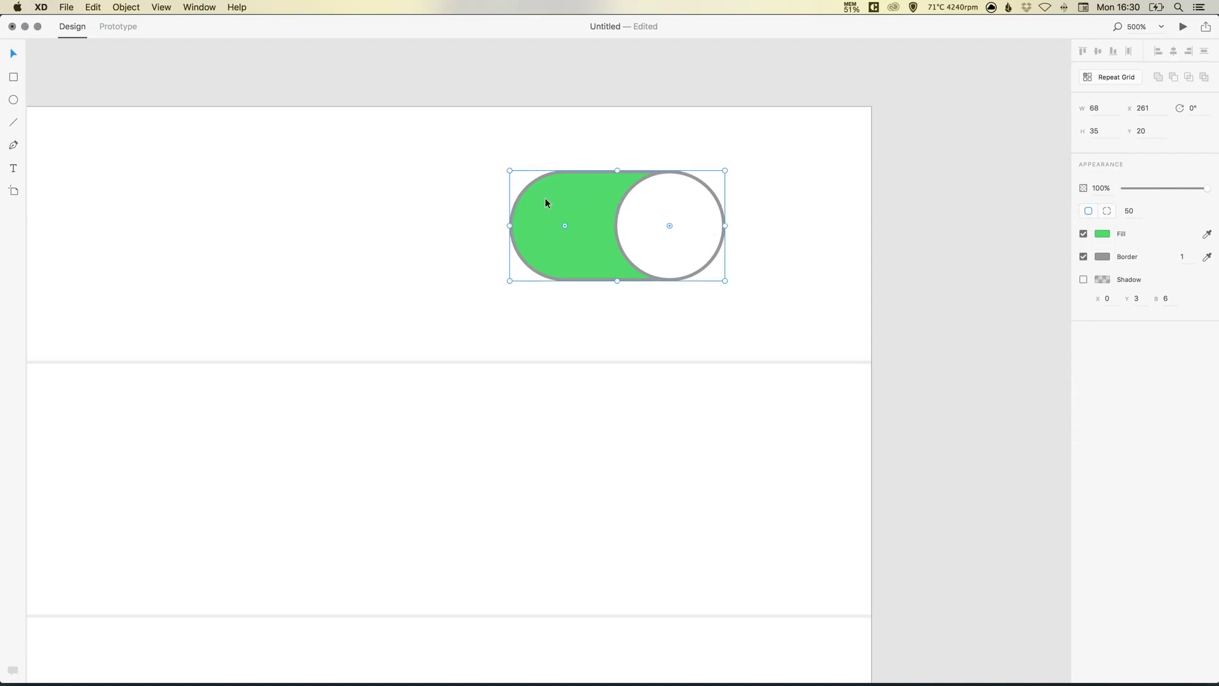
click(1083, 257)
Step: Give the knob circle a border in the pill's green, sampled with the eyedropper
click(686, 200)
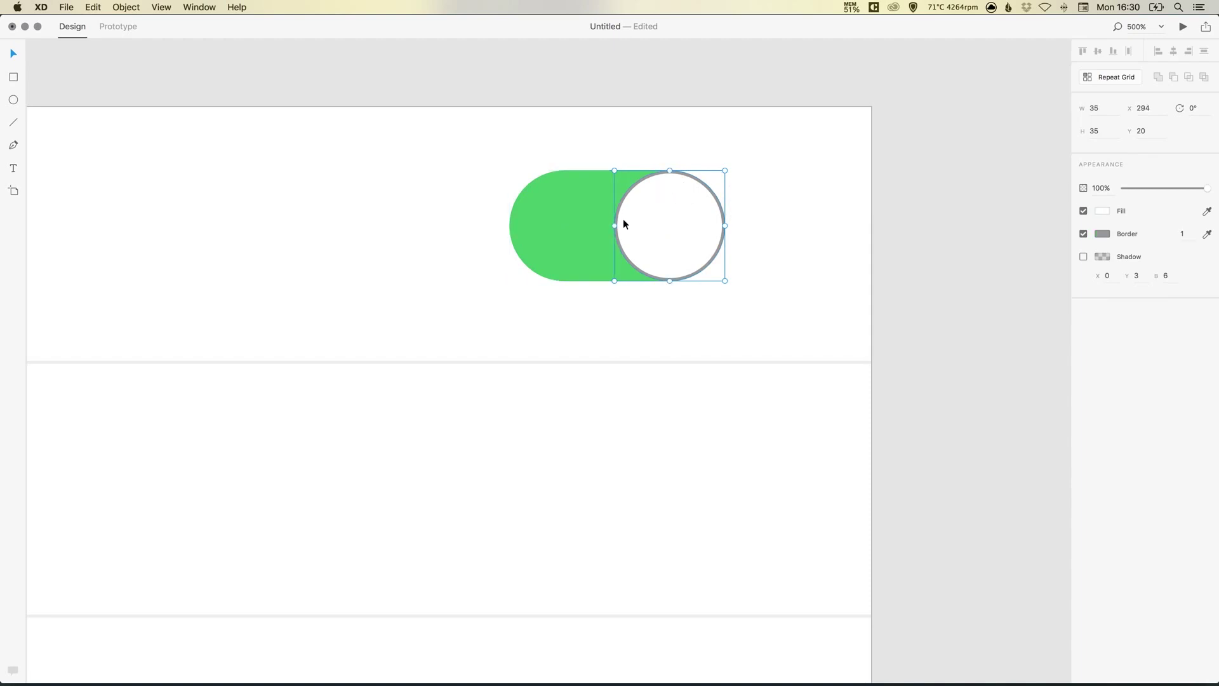
click(1102, 234)
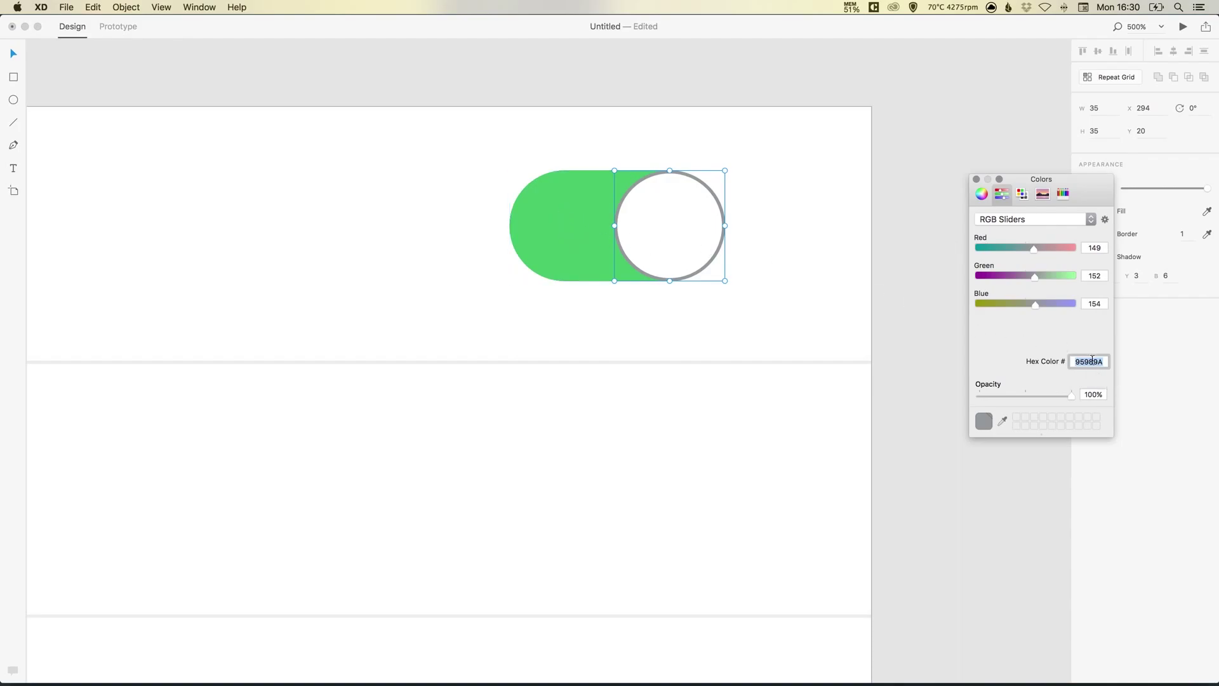
text(46C669)
click(976, 179)
key(super+z)
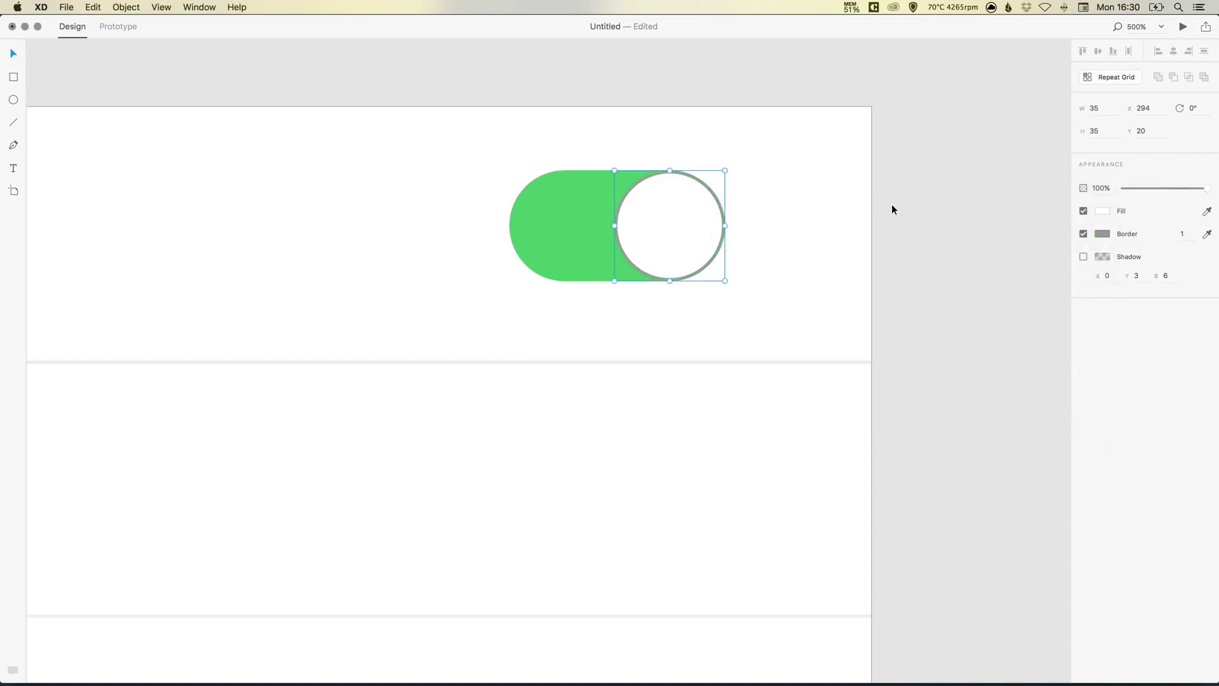
click(827, 216)
click(689, 223)
click(1207, 235)
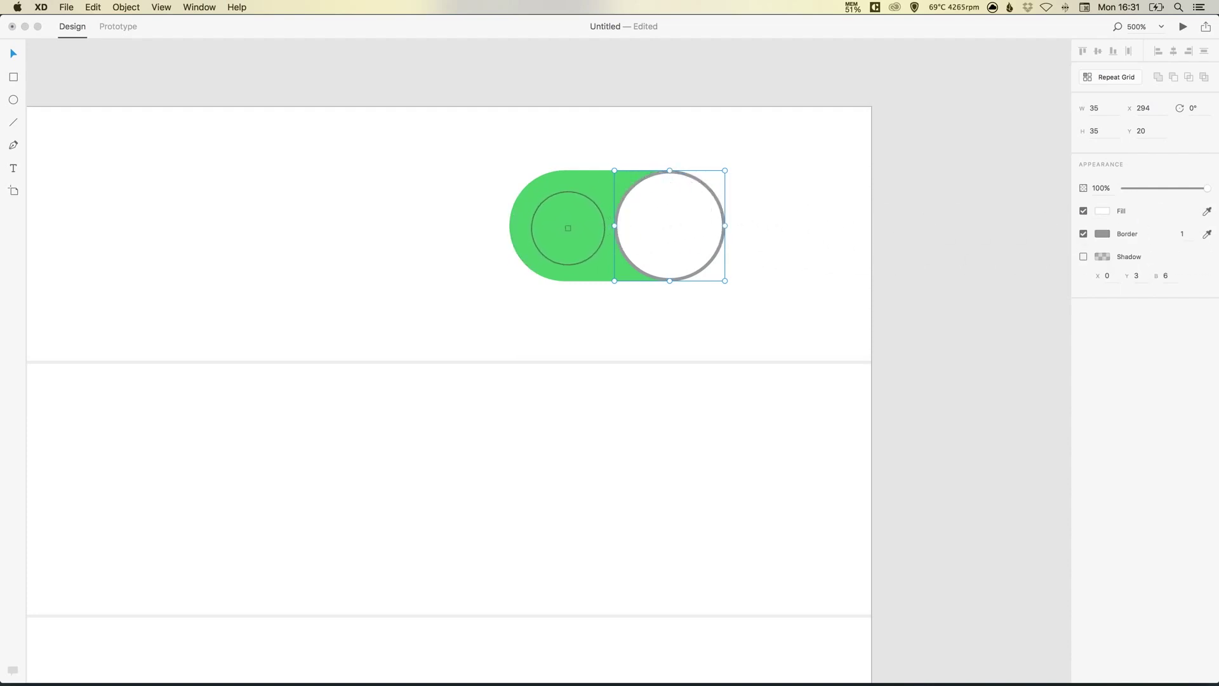
click(568, 228)
click(890, 219)
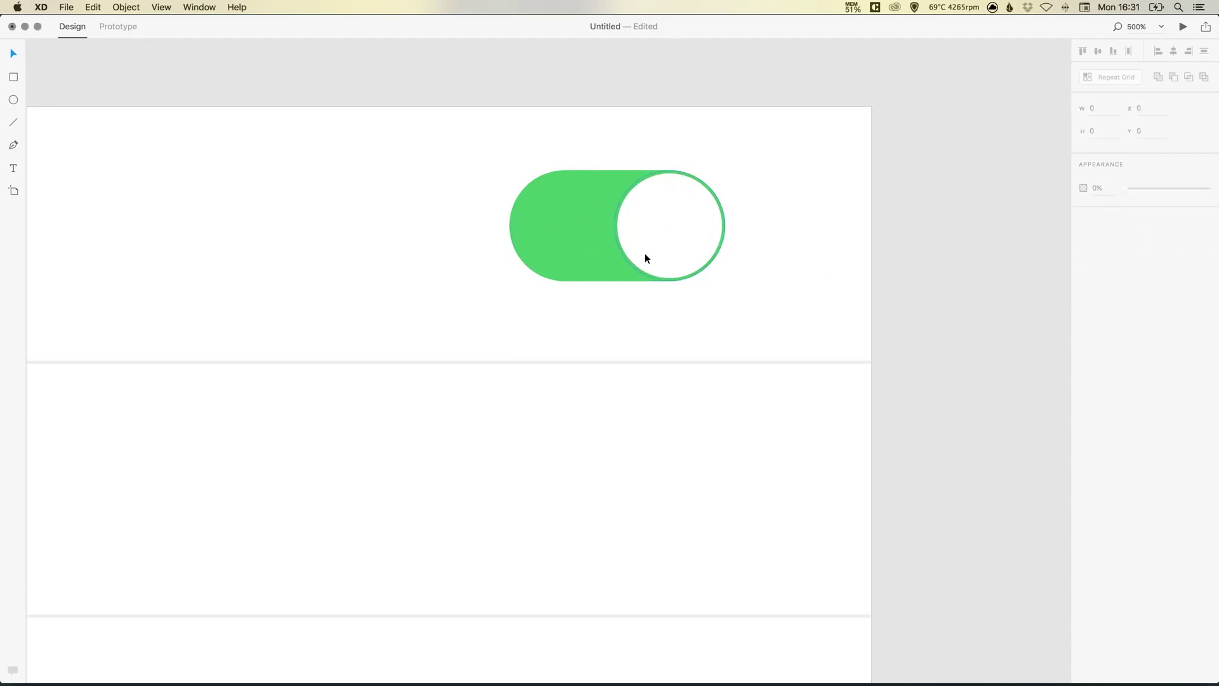
drag(810, 243, 879, 250)
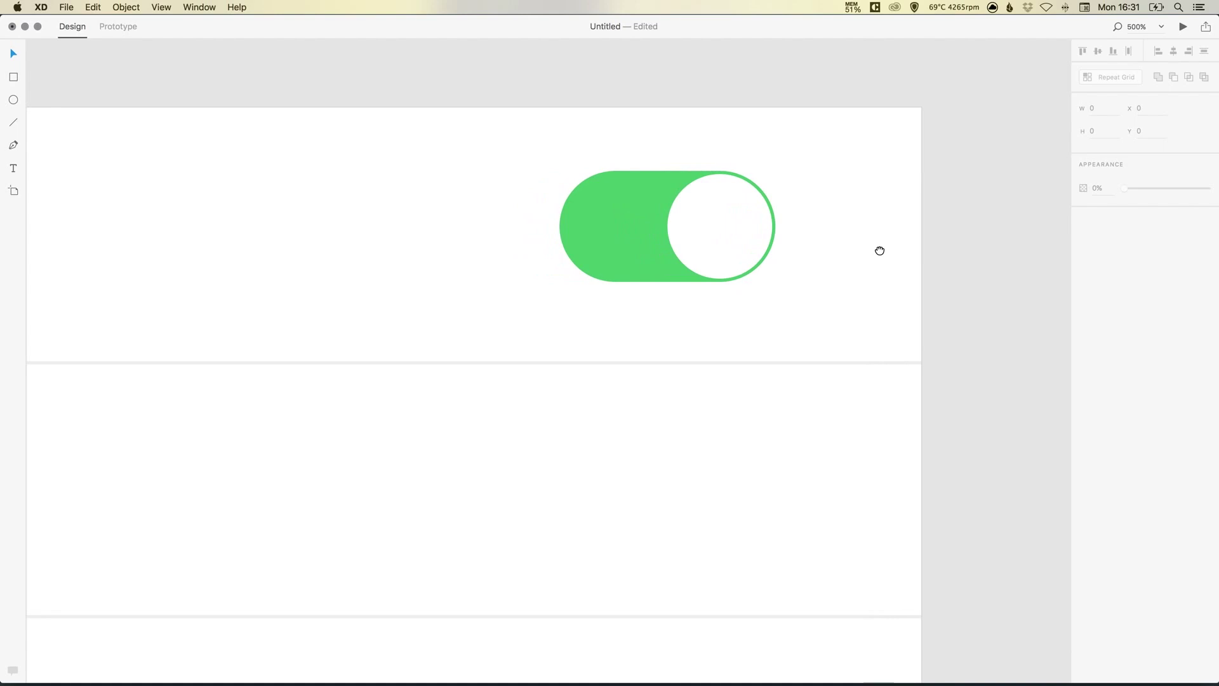
drag(794, 276, 842, 275)
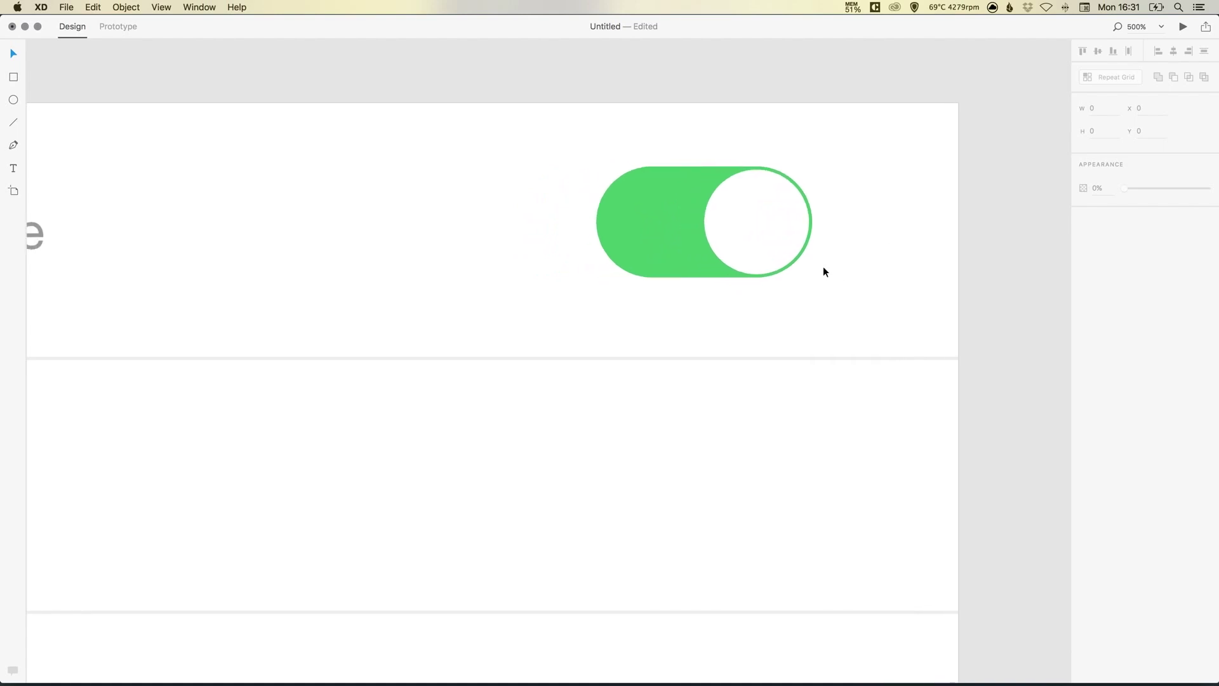
key(super+1)
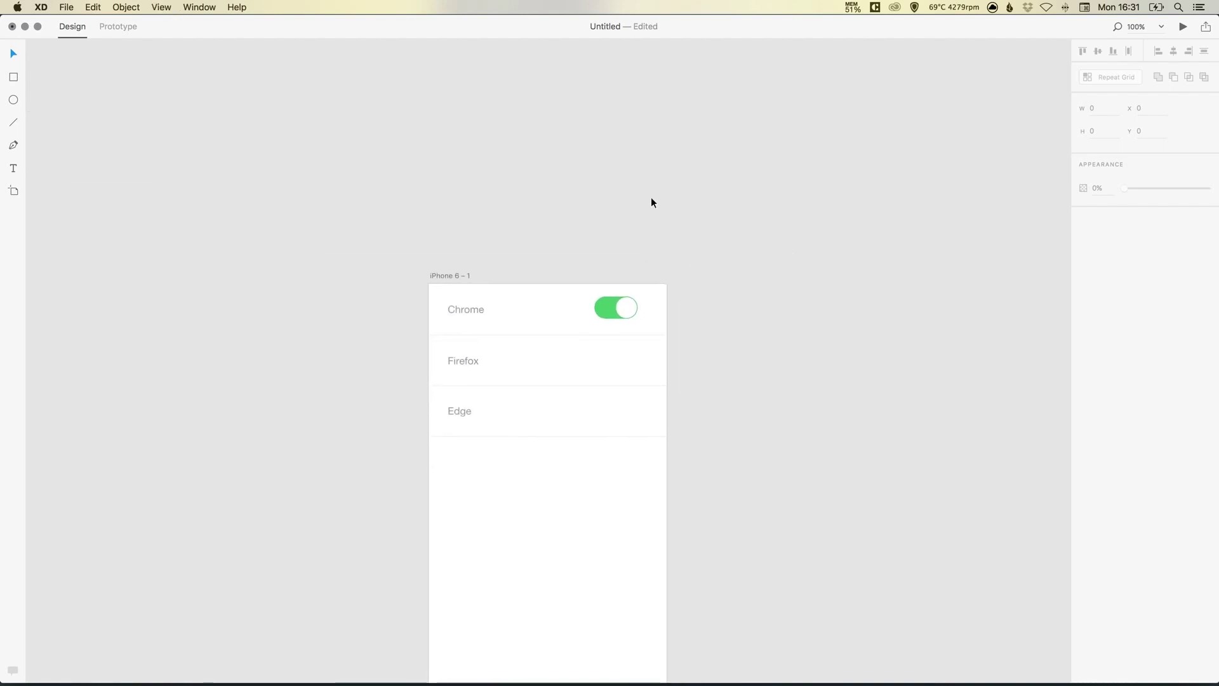
Step: Set the knob circle's border width to 2
key(super+2)
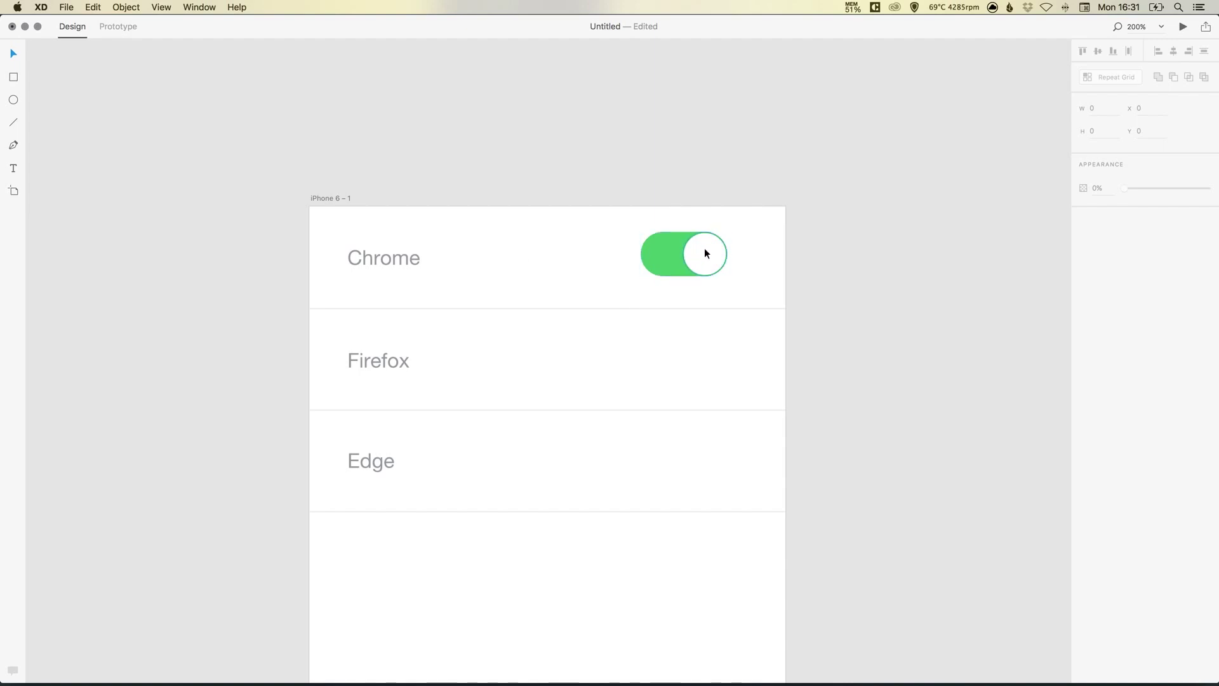
click(705, 254)
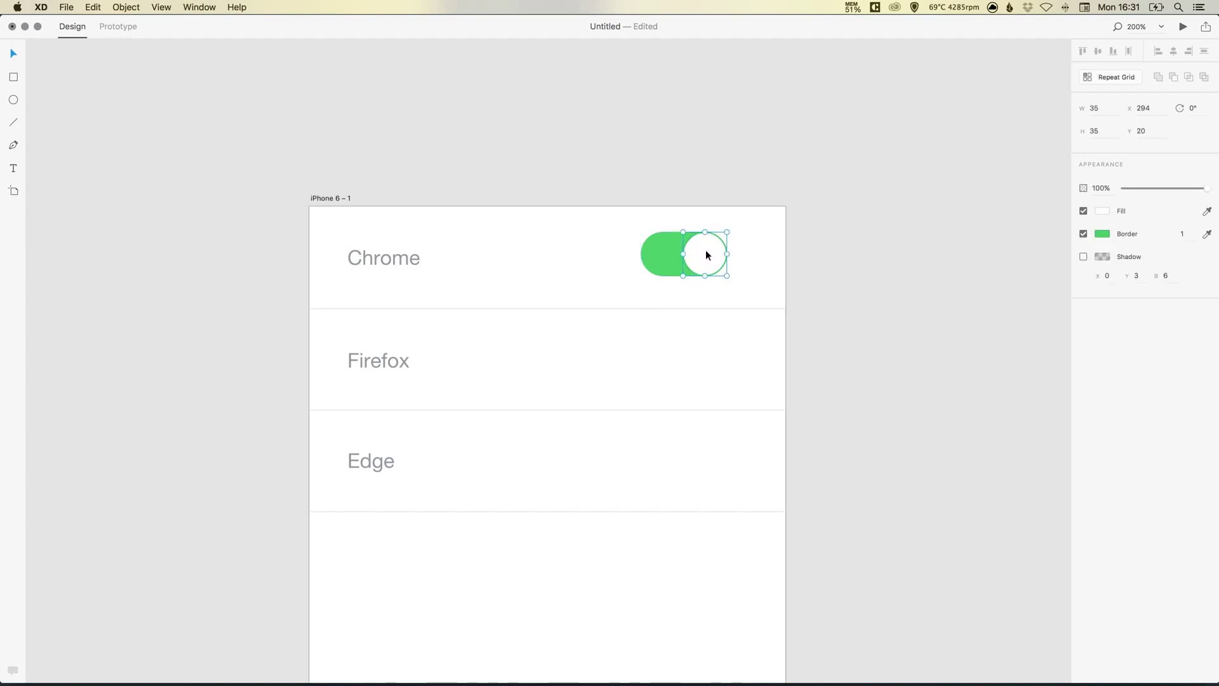
click(1186, 235)
text(2)
key(Return)
Step: Move the whole toggle to the Chrome row's right end, with a right margin matching the label's inset
key(super+1)
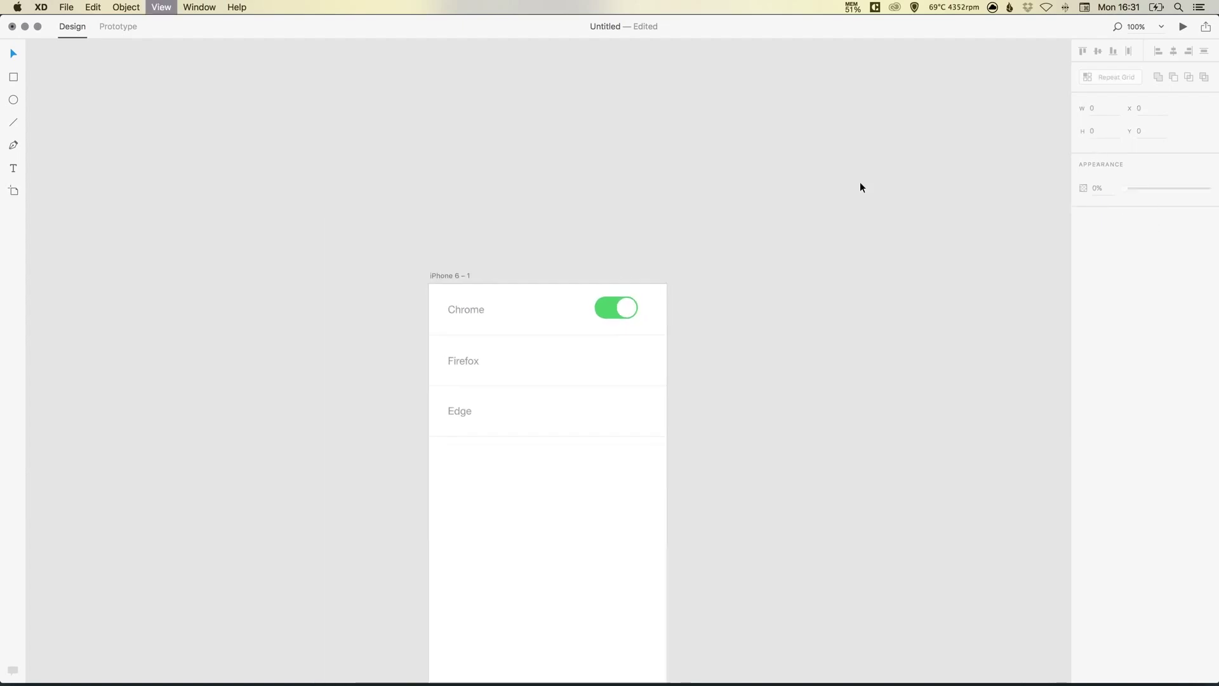
key(super+3)
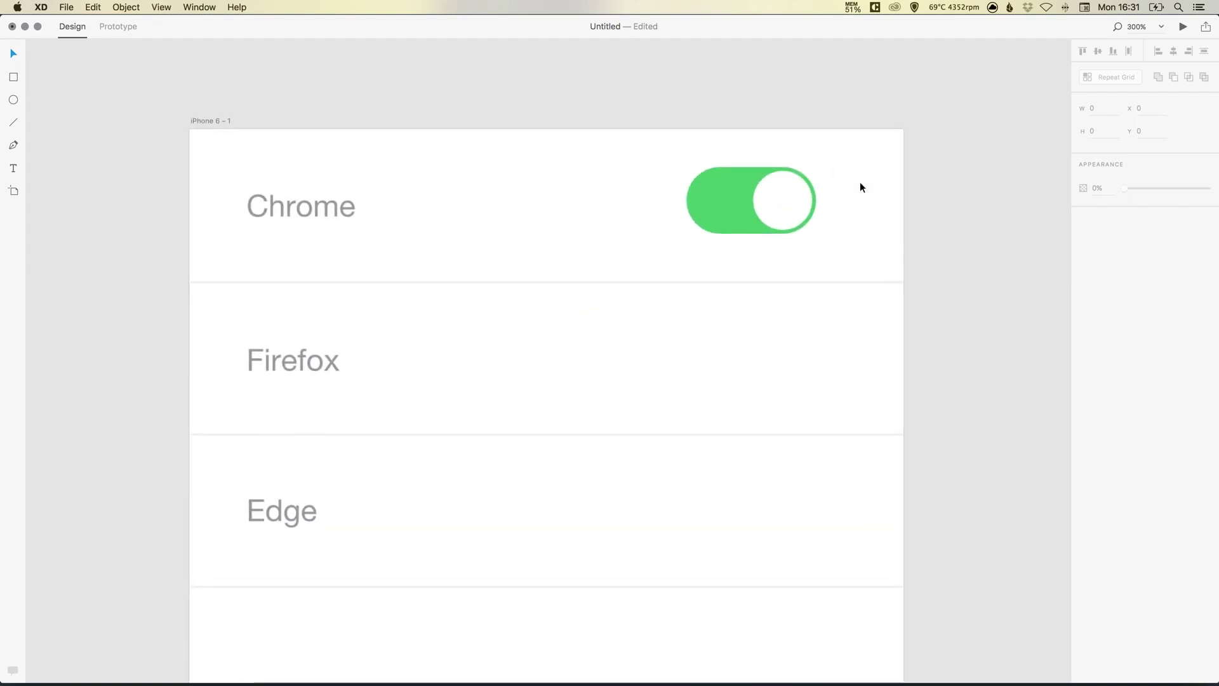
drag(651, 164, 816, 234)
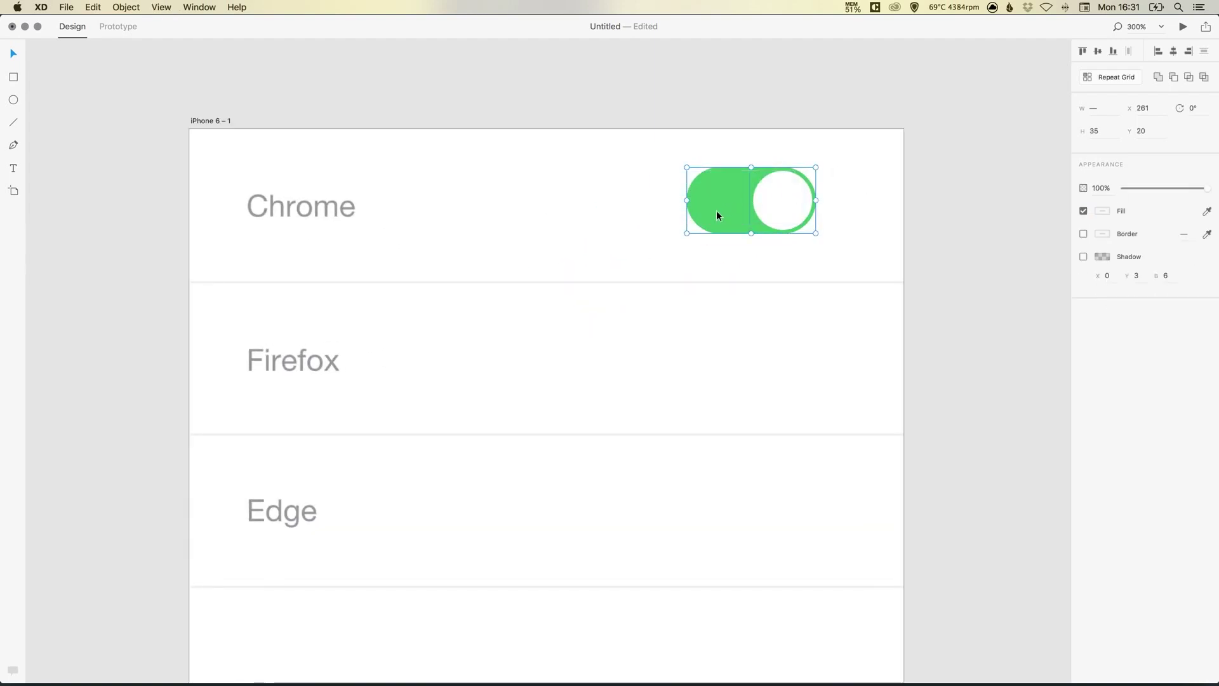
drag(724, 206, 725, 208)
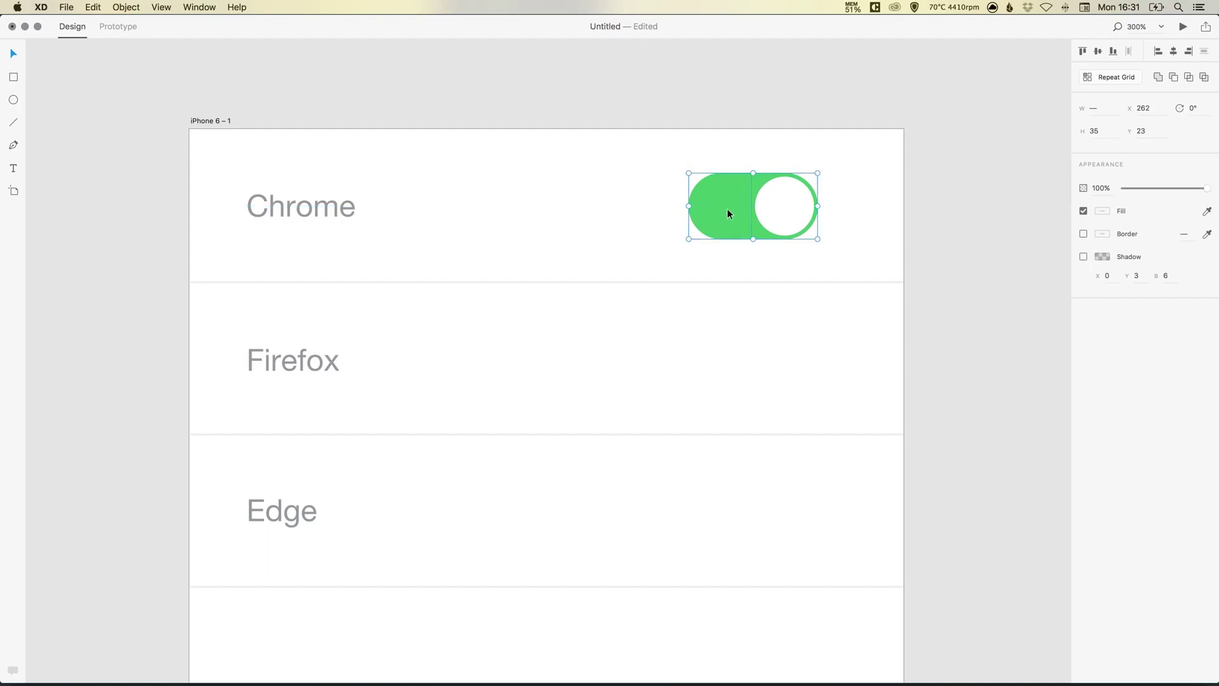
drag(721, 210, 803, 212)
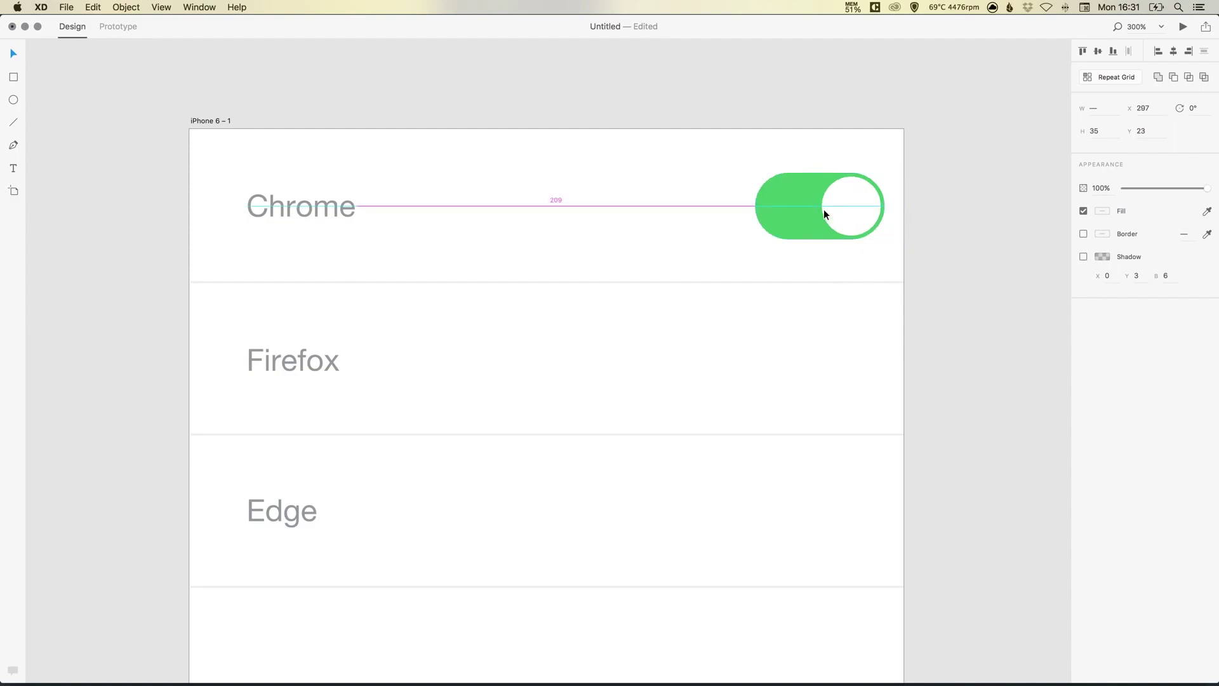
key(shift+Left)
key(shift+Left)
key(shift+Left)
click(539, 83)
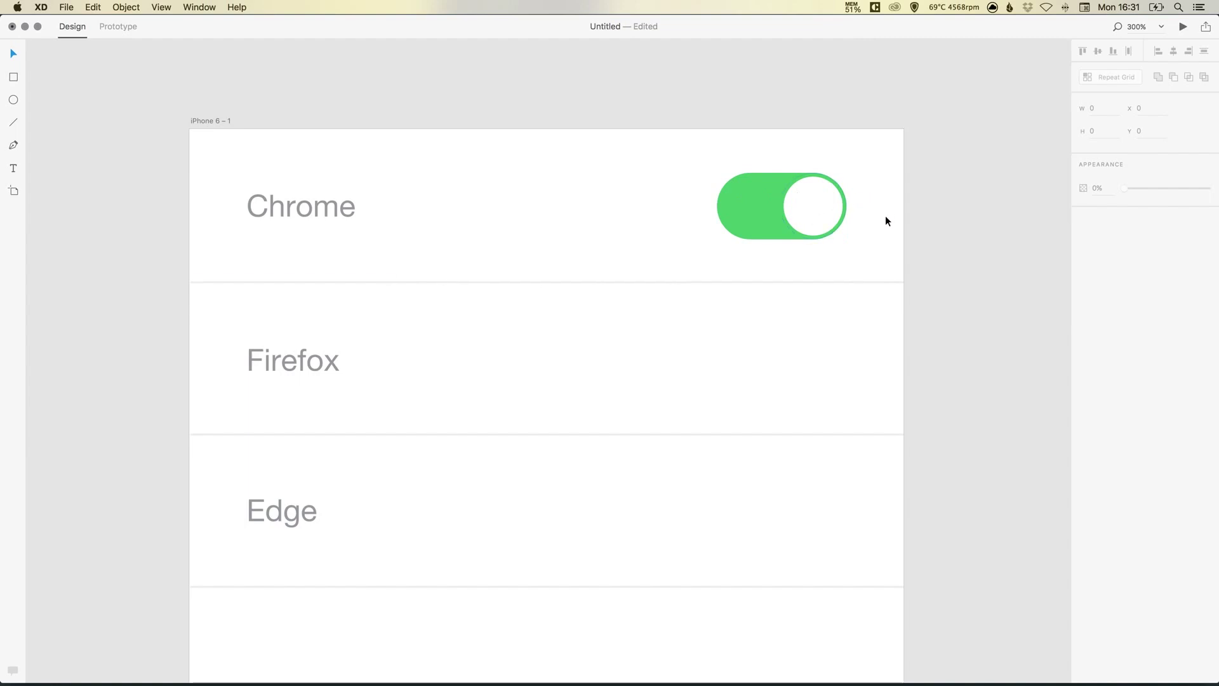
drag(876, 218, 882, 199)
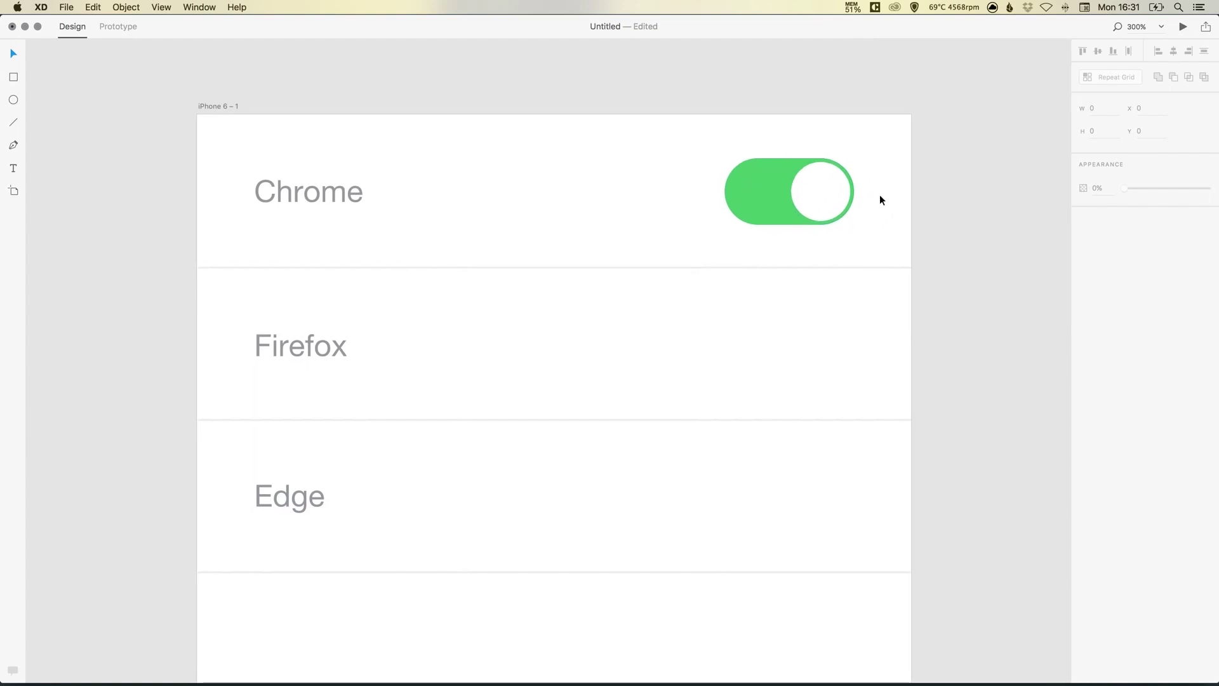
scroll(870, 207, down, 2)
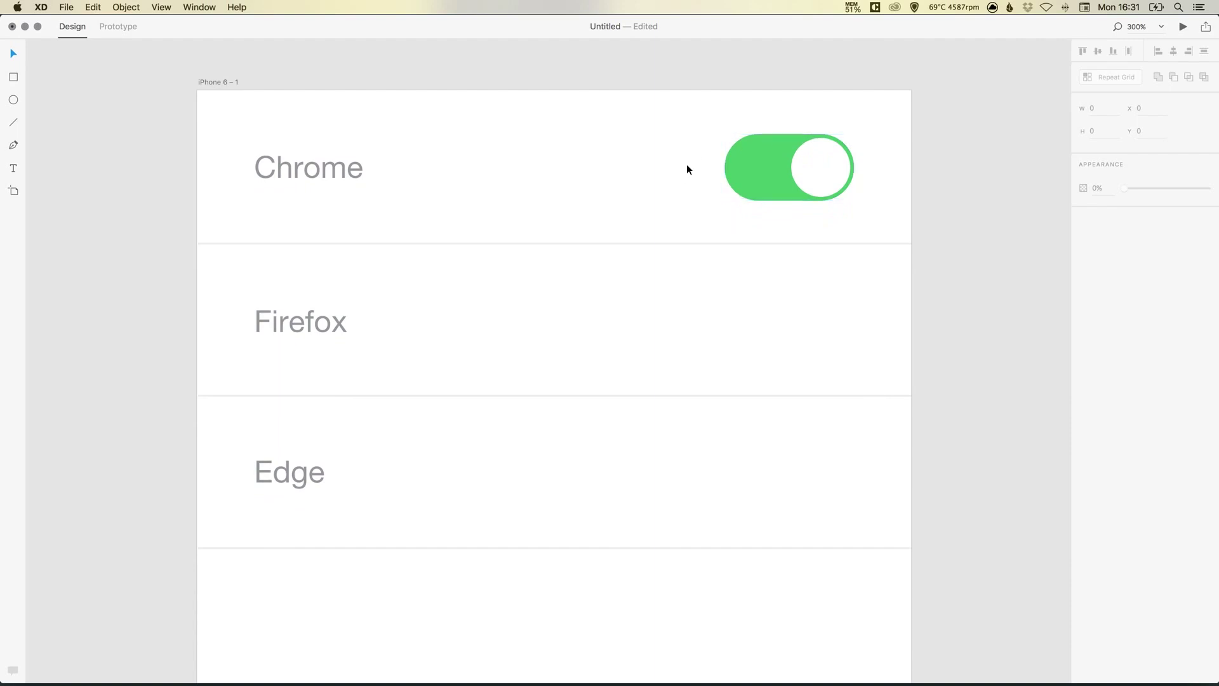
Step: Duplicate the Chrome toggle, track and knob, into the Firefox row and the Edge row
drag(696, 143, 839, 186)
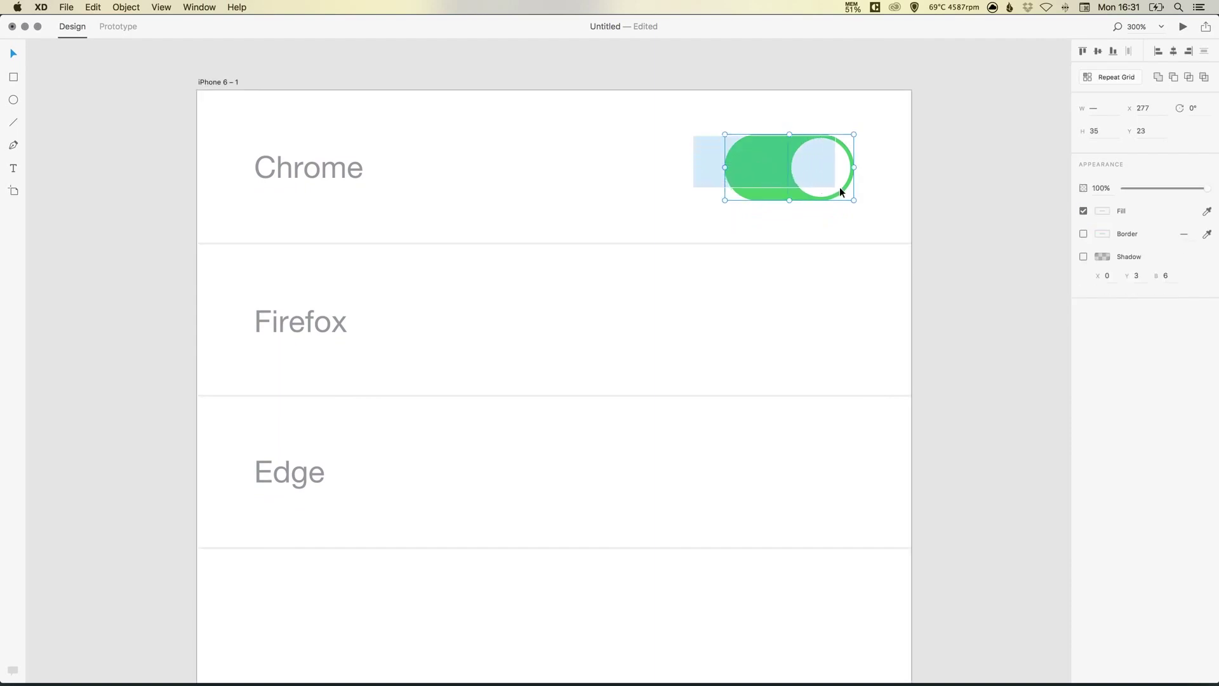
scroll(759, 176, down, 2)
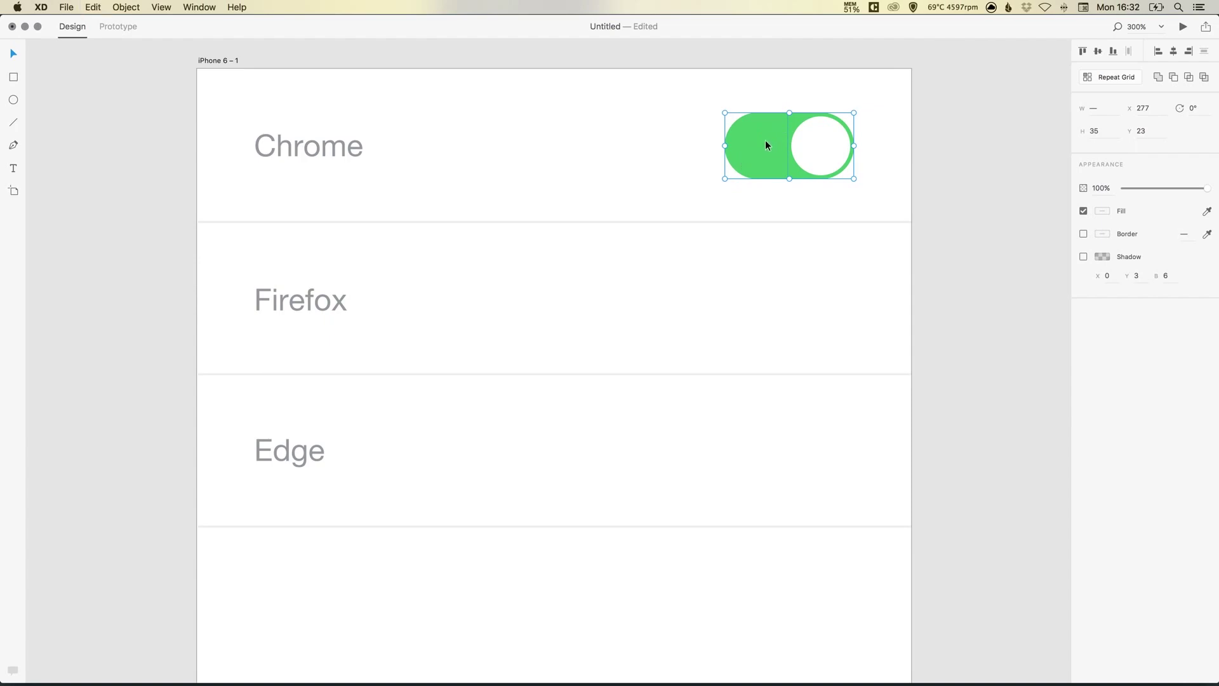
drag(758, 142, 763, 383)
click(898, 227)
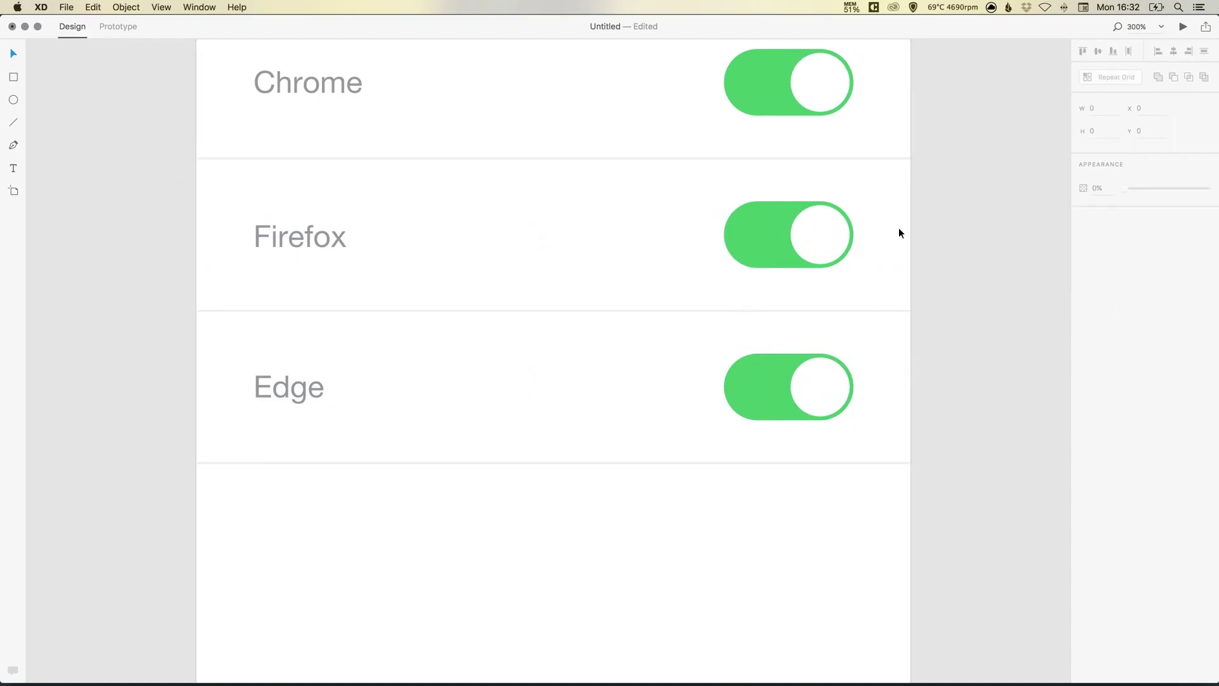
Step: Select the Firefox toggle and drop its fill to black, RGB 0/0/0
click(759, 234)
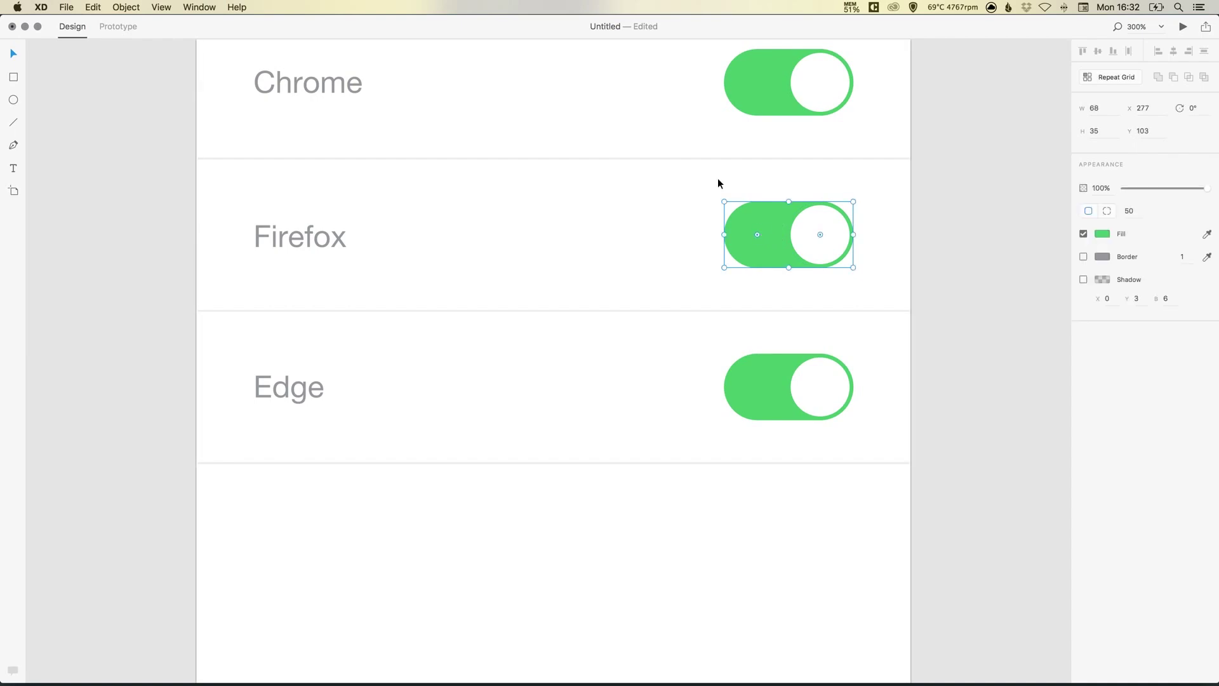
key(super+equal)
drag(718, 183, 514, 310)
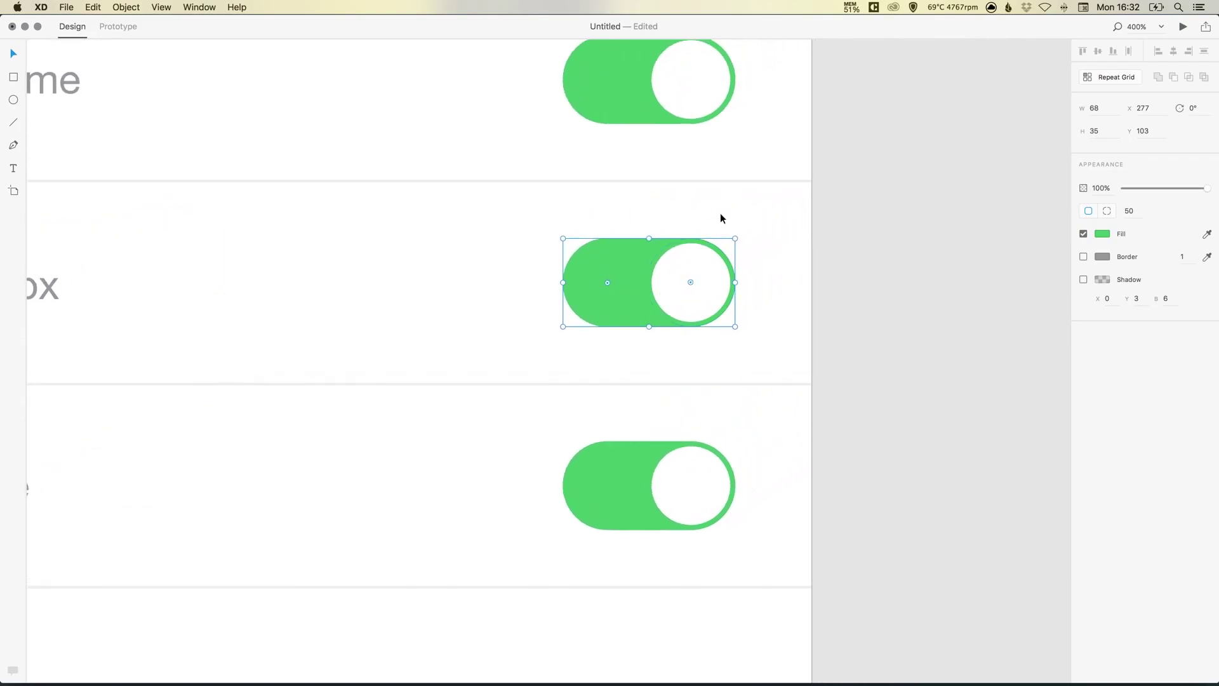
click(1102, 235)
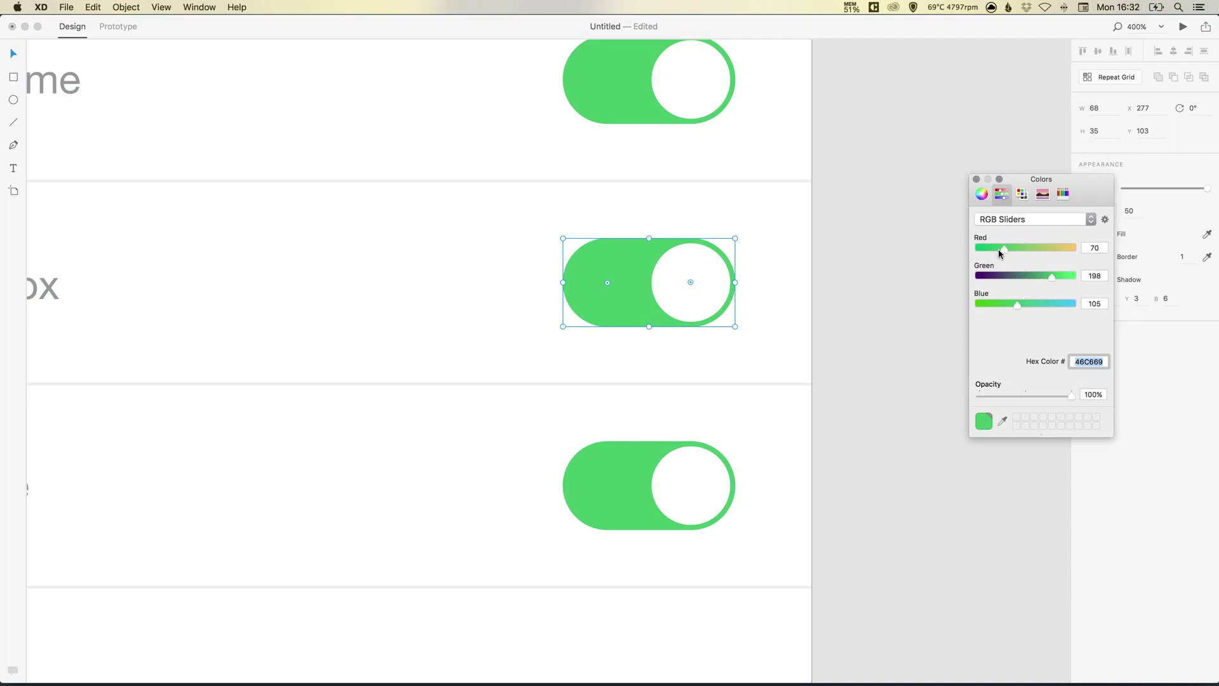
drag(998, 249, 973, 249)
click(976, 276)
click(978, 303)
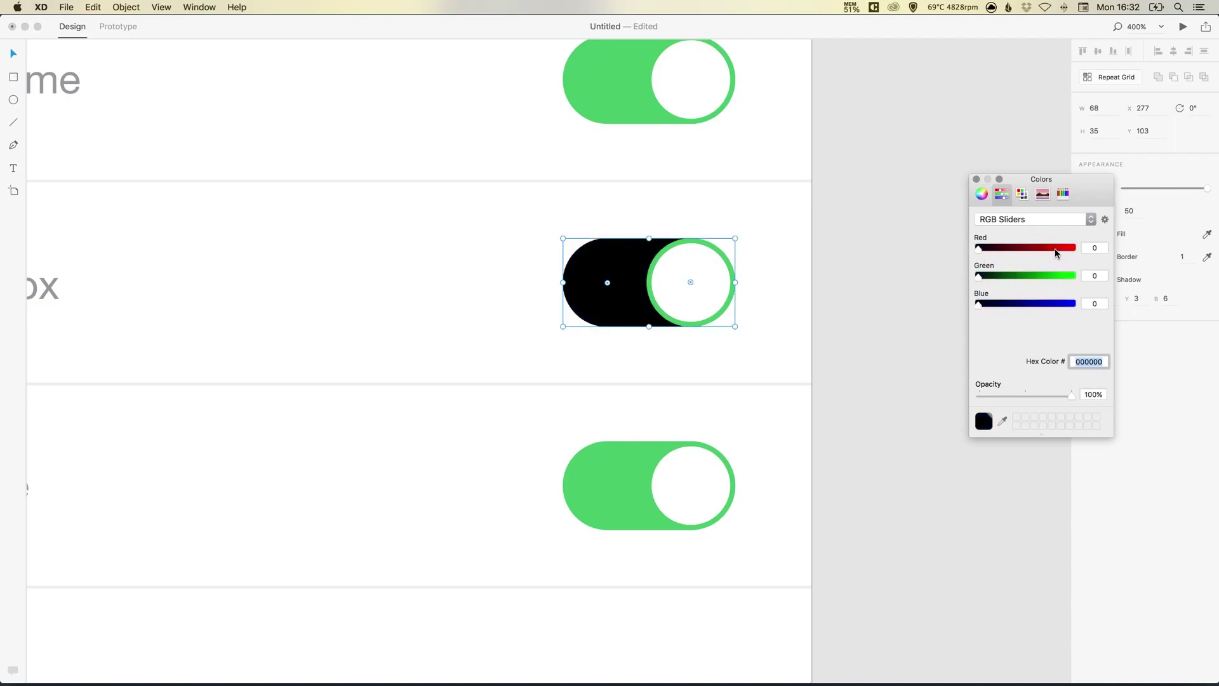
Step: Set the Firefox toggle fill to near-white, RGB 250/250/250
double_click(1095, 249)
text(250)
key(Tab)
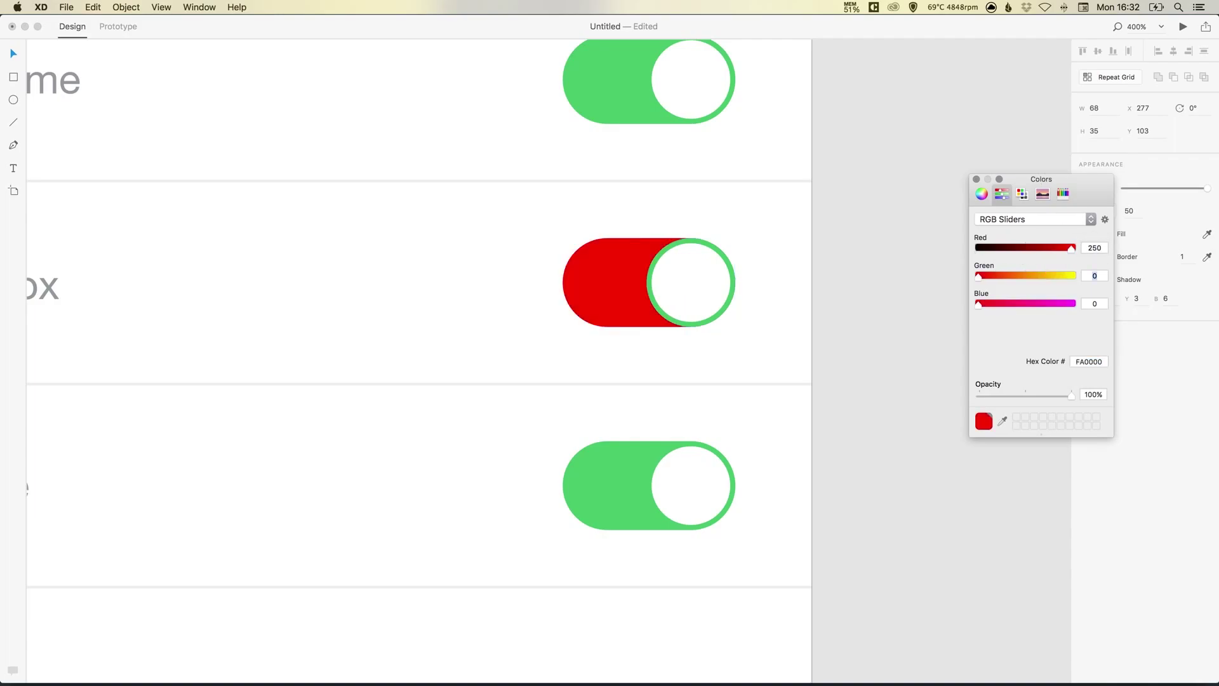
text(250)
key(Tab)
text(250)
key(Return)
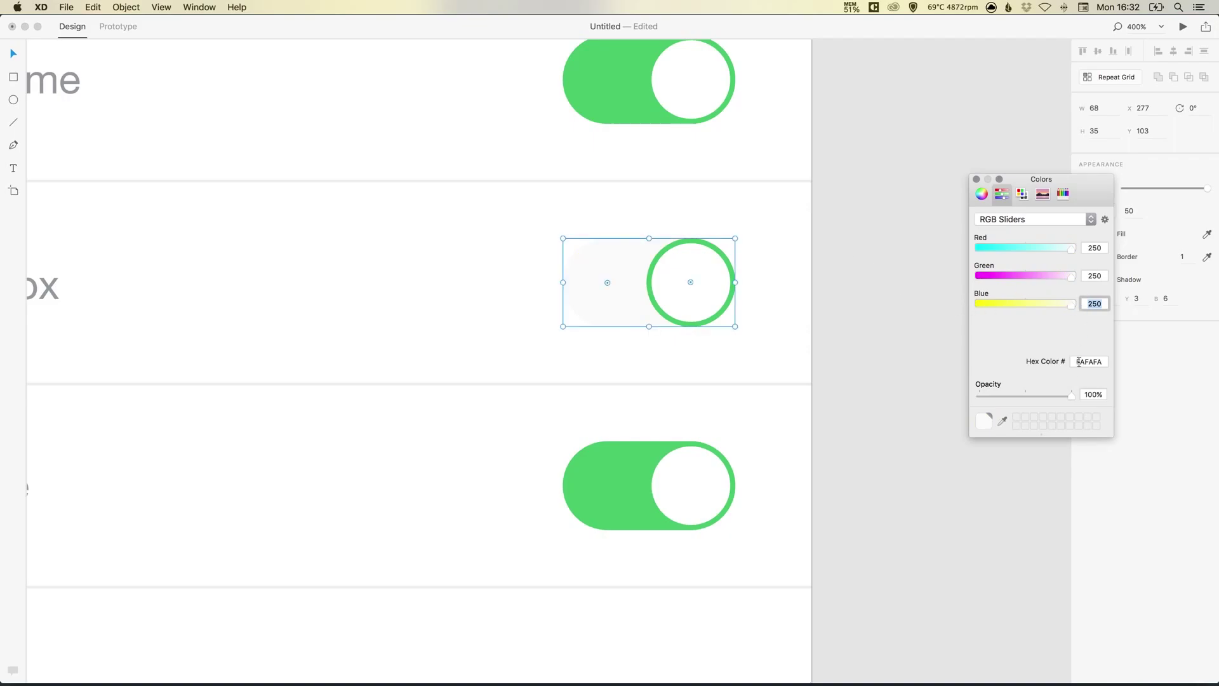
Step: Change the Firefox toggle fill to grey, RGB 200/200/200
double_click(1095, 248)
text(20)
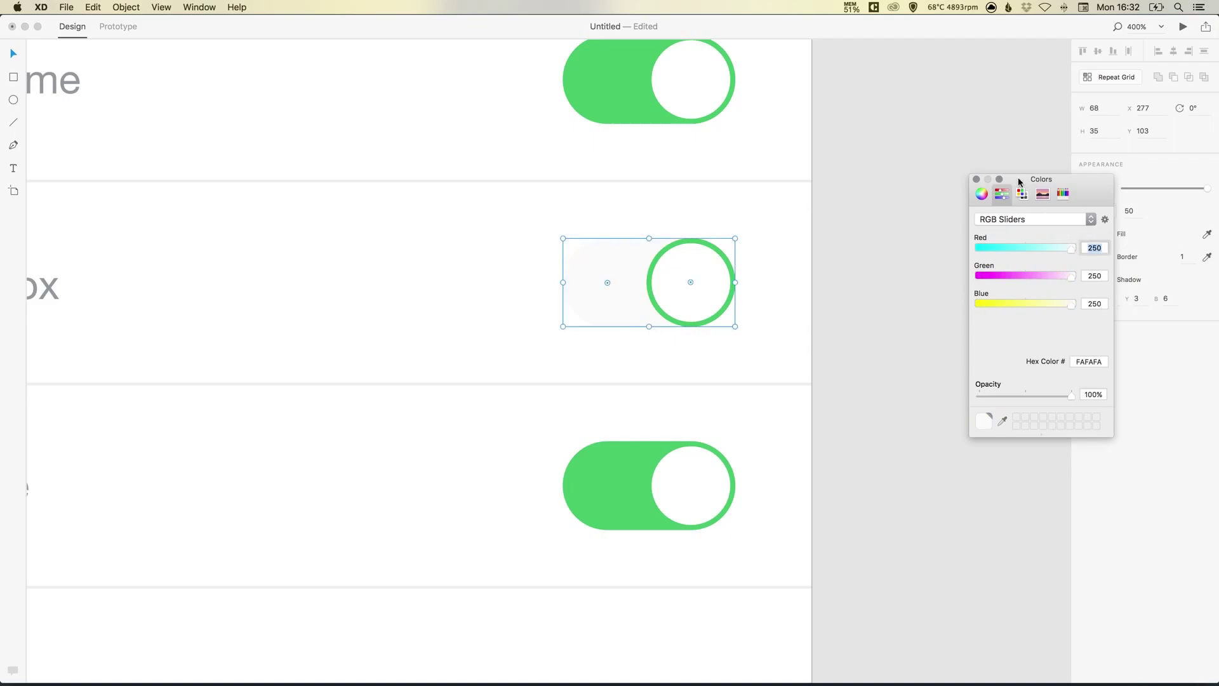
text(0)
key(Tab)
text(200)
key(Tab)
text(200)
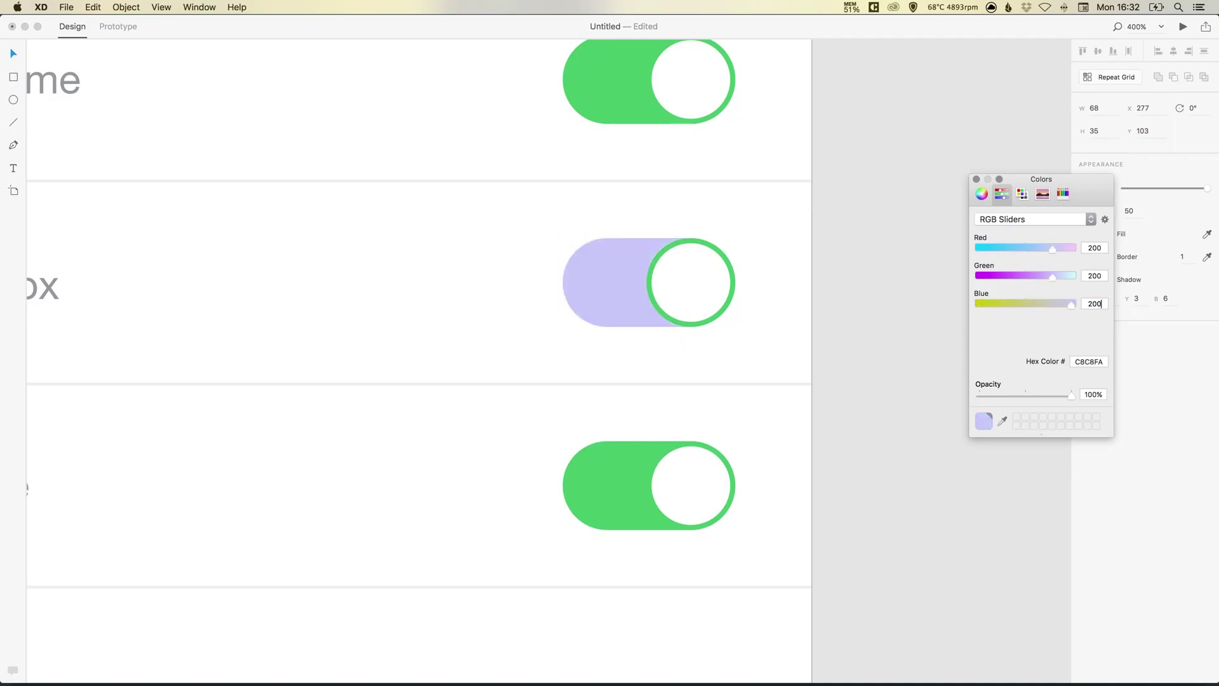
key(BackSpace)
key(Return)
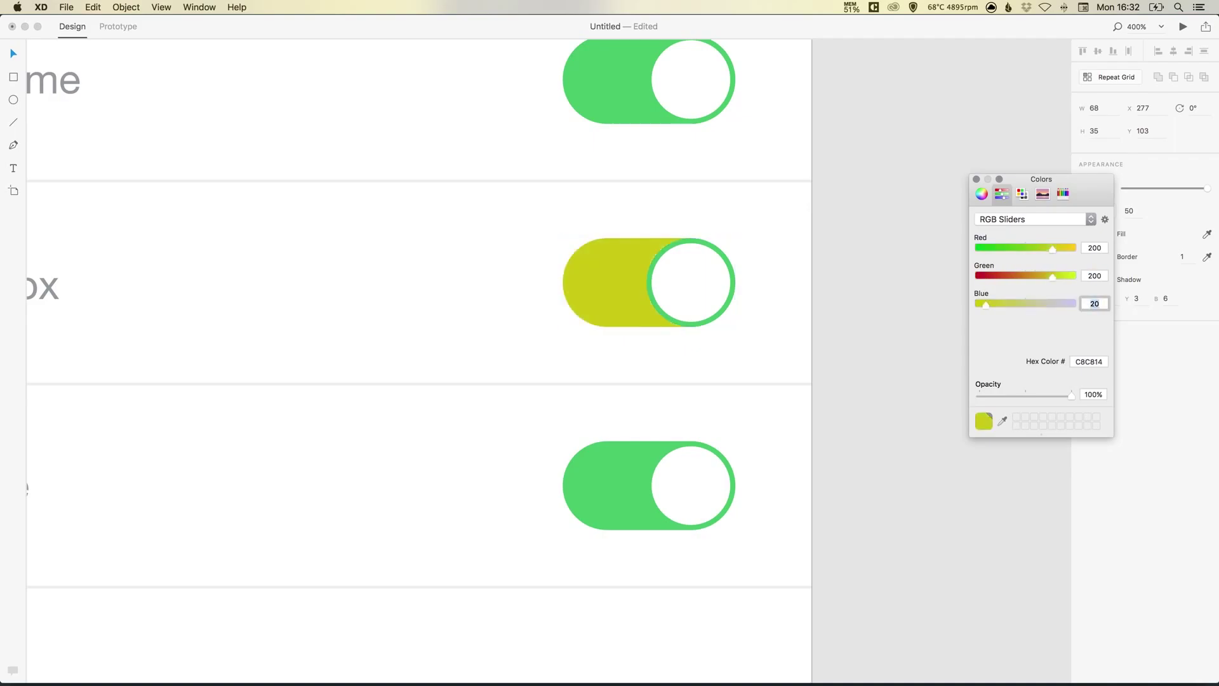
text(0)
key(Return)
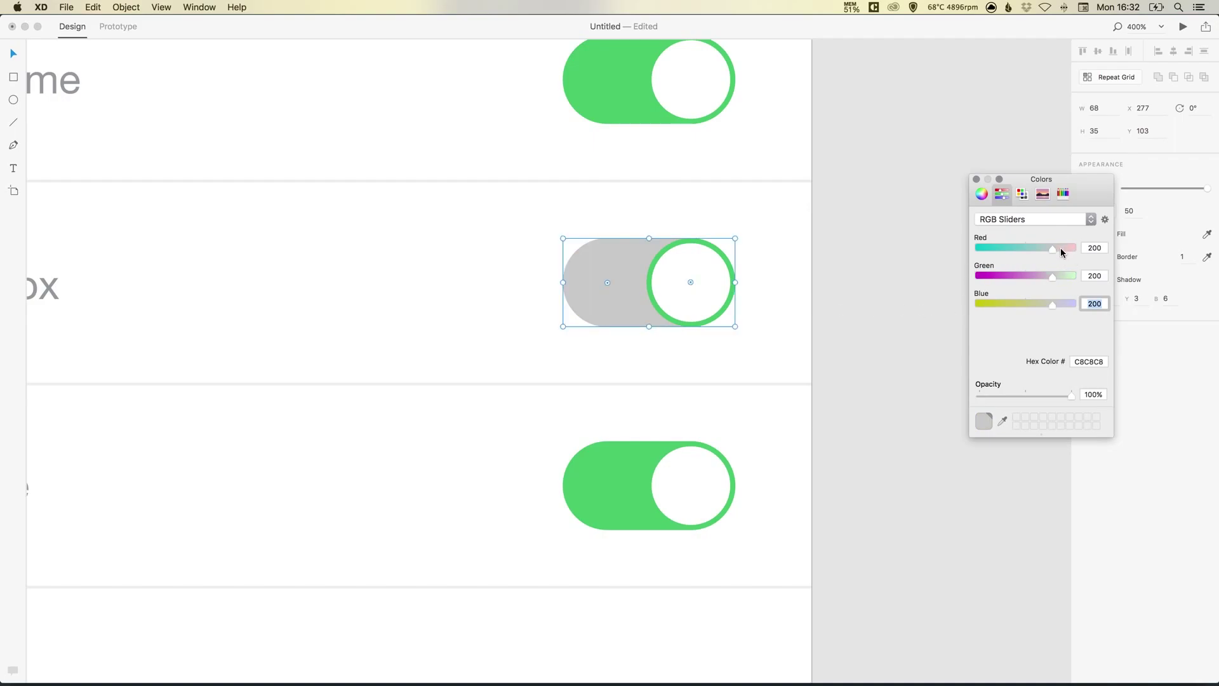
Step: Set the grey fill's opacity to 40% and copy its hex code C8C8C8
drag(1030, 396, 1012, 396)
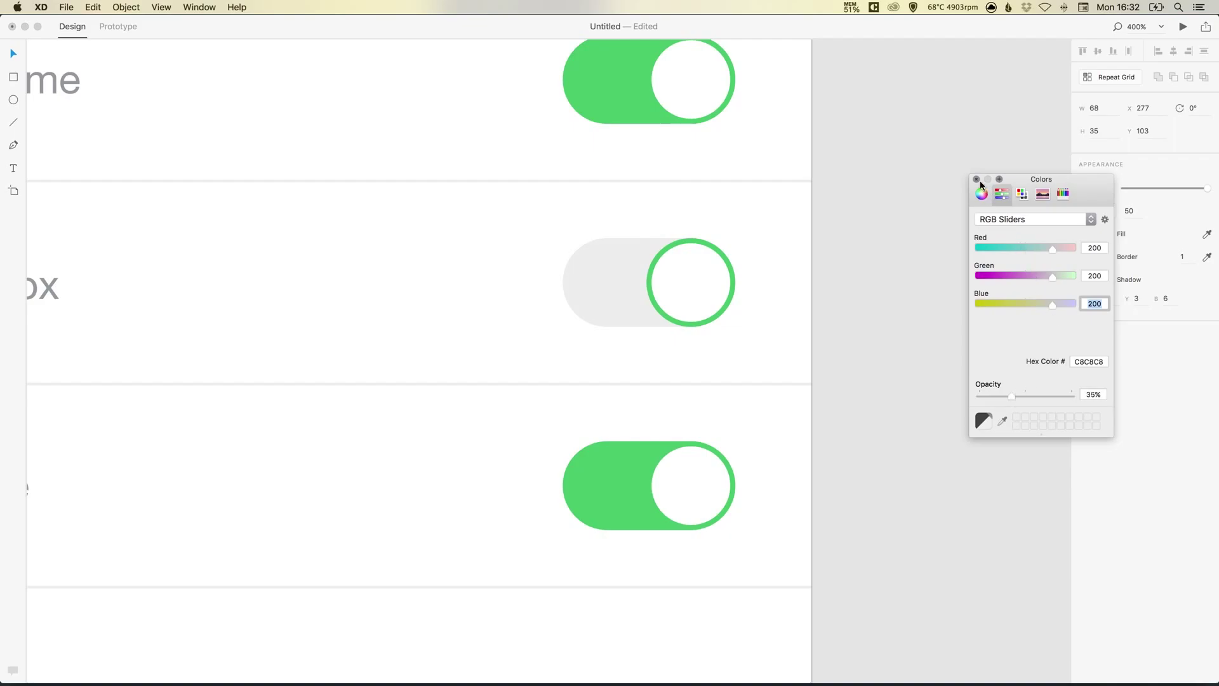
click(1097, 393)
text(40)
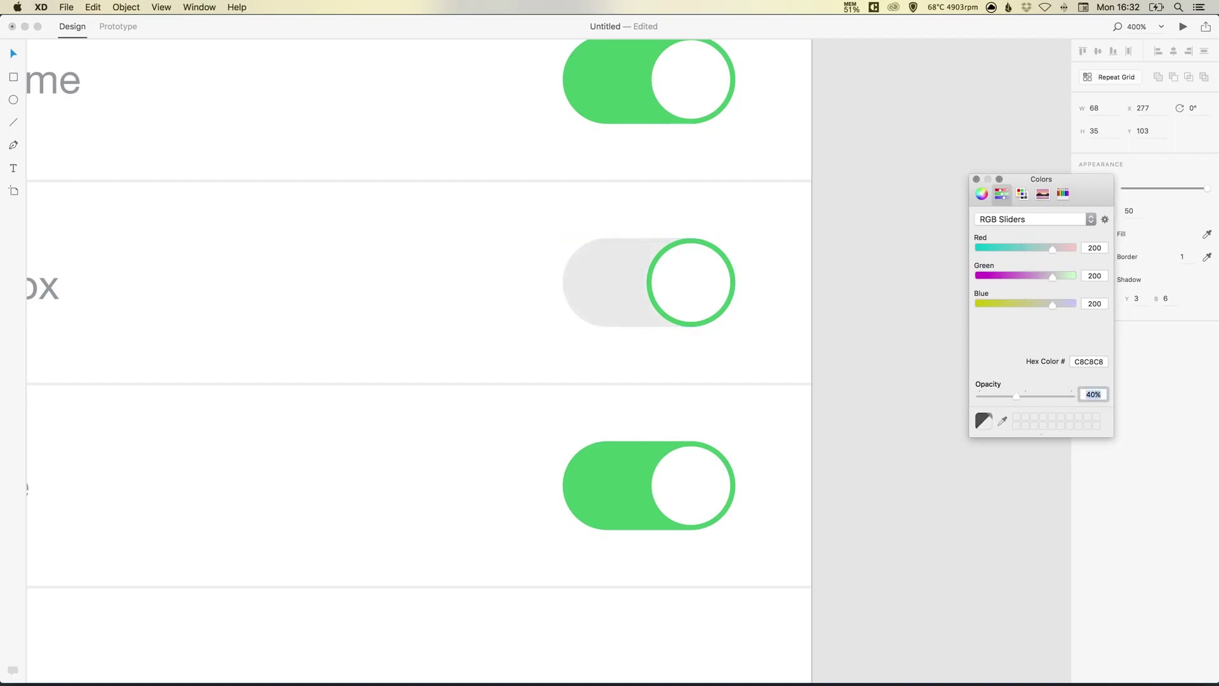
double_click(1087, 362)
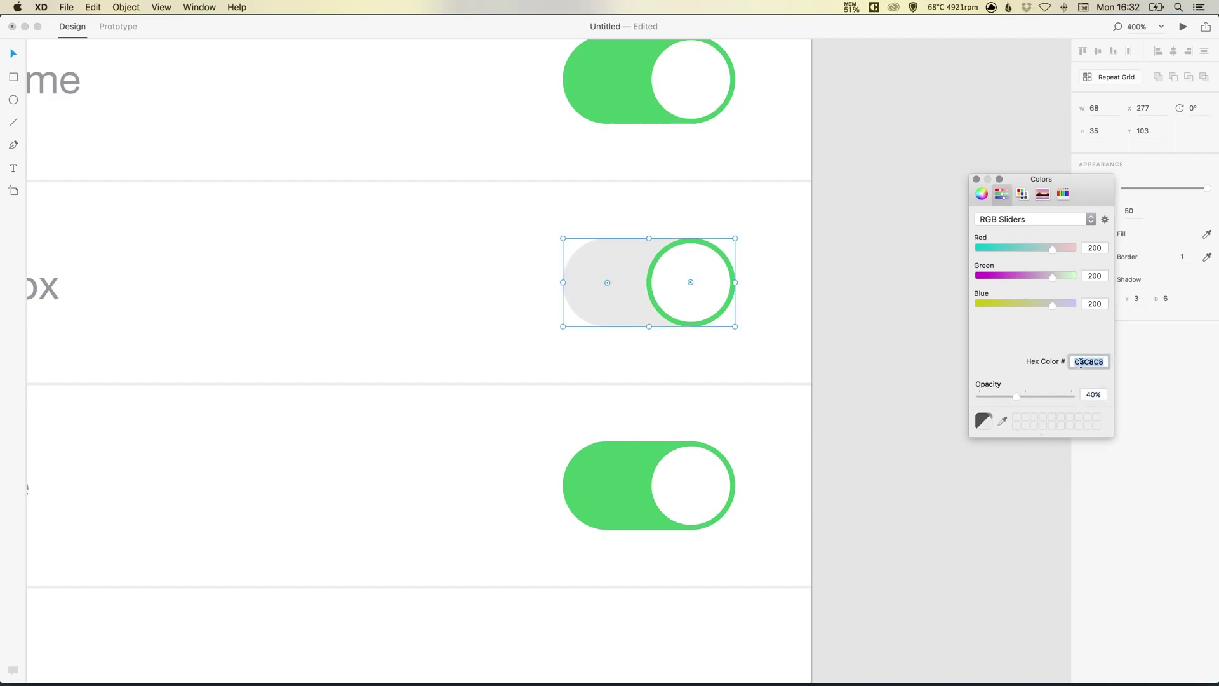
key(super+c)
Step: Give the Firefox knob a border sampled from the grey track colour
click(976, 179)
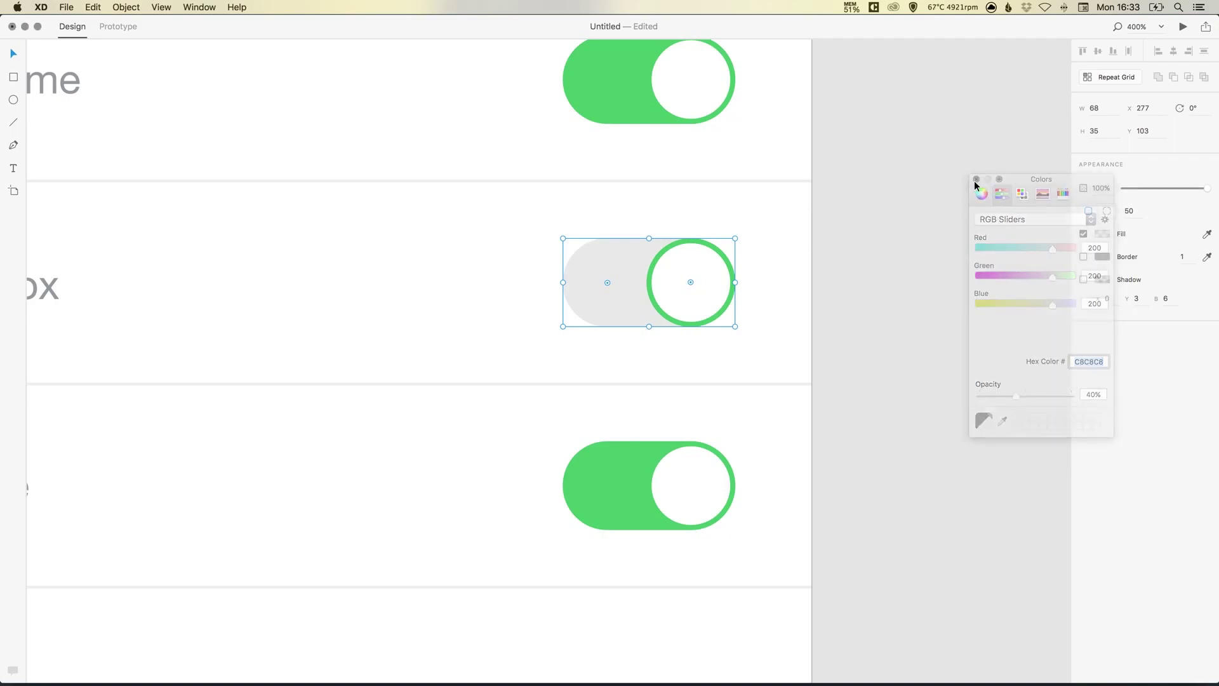
double_click(719, 260)
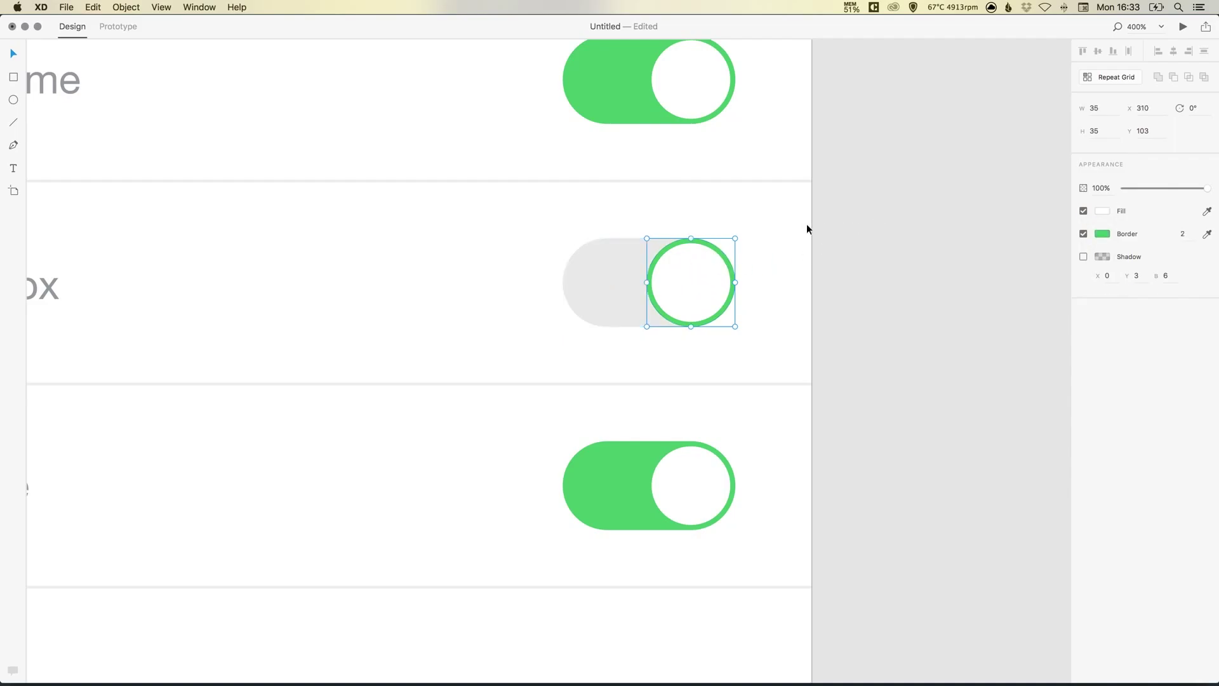
click(1103, 234)
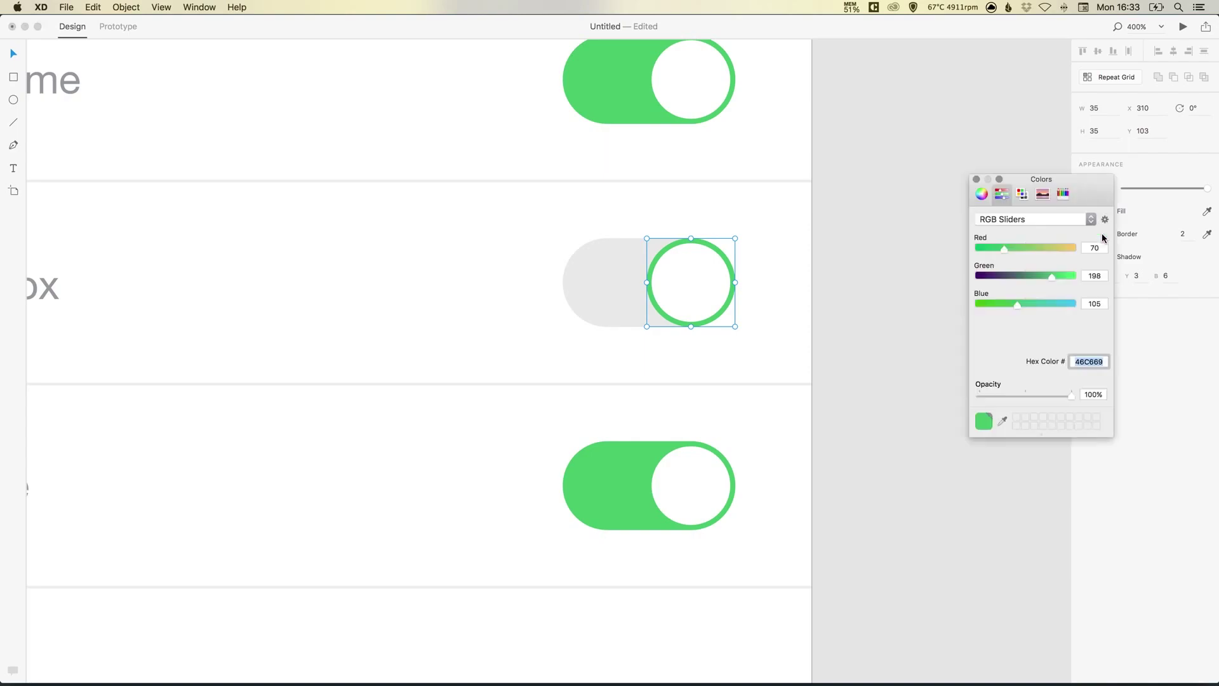
click(977, 179)
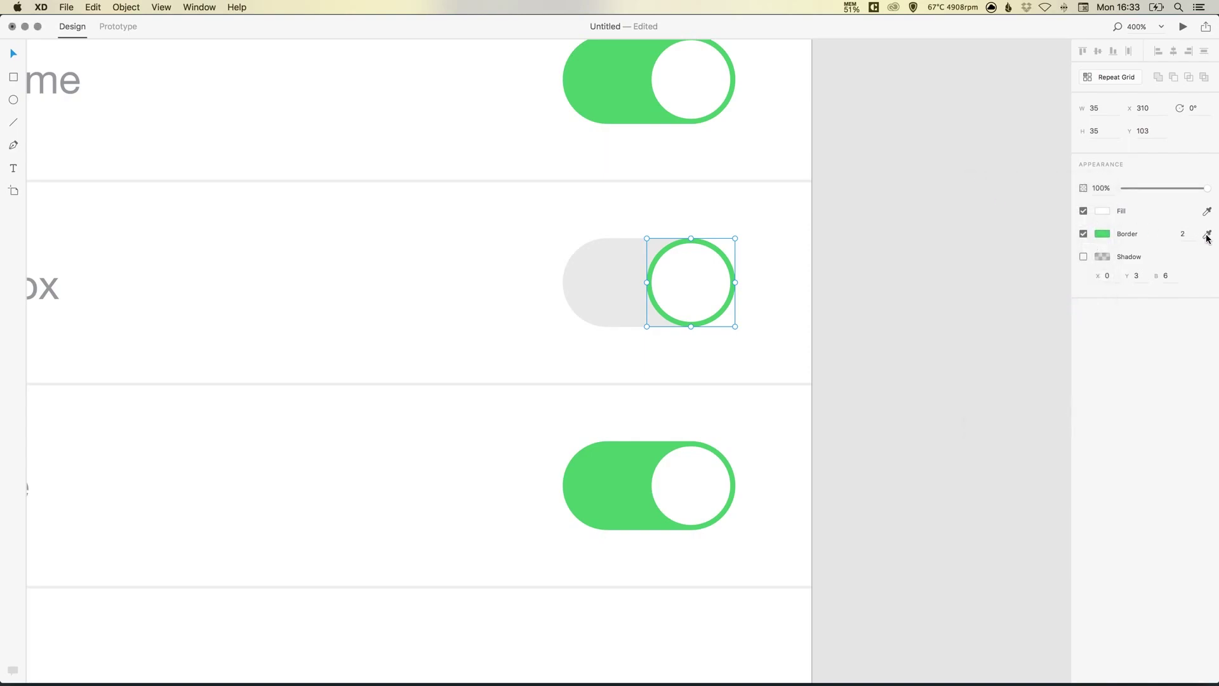
click(1208, 235)
click(609, 280)
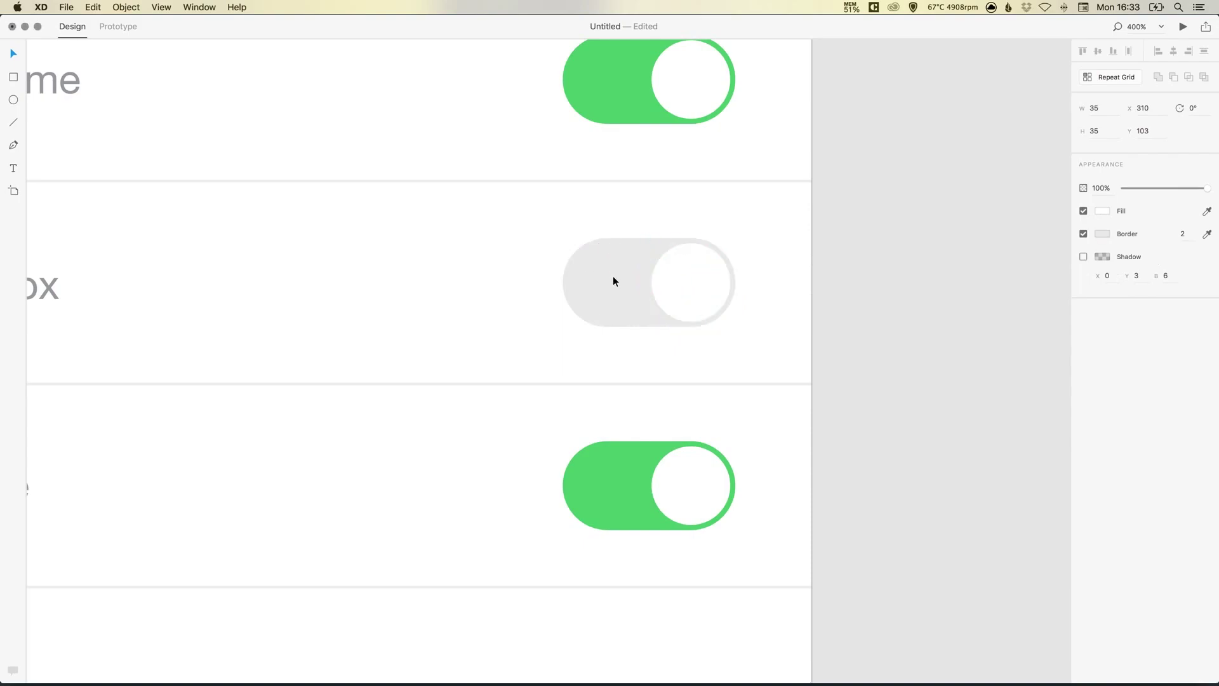
click(851, 288)
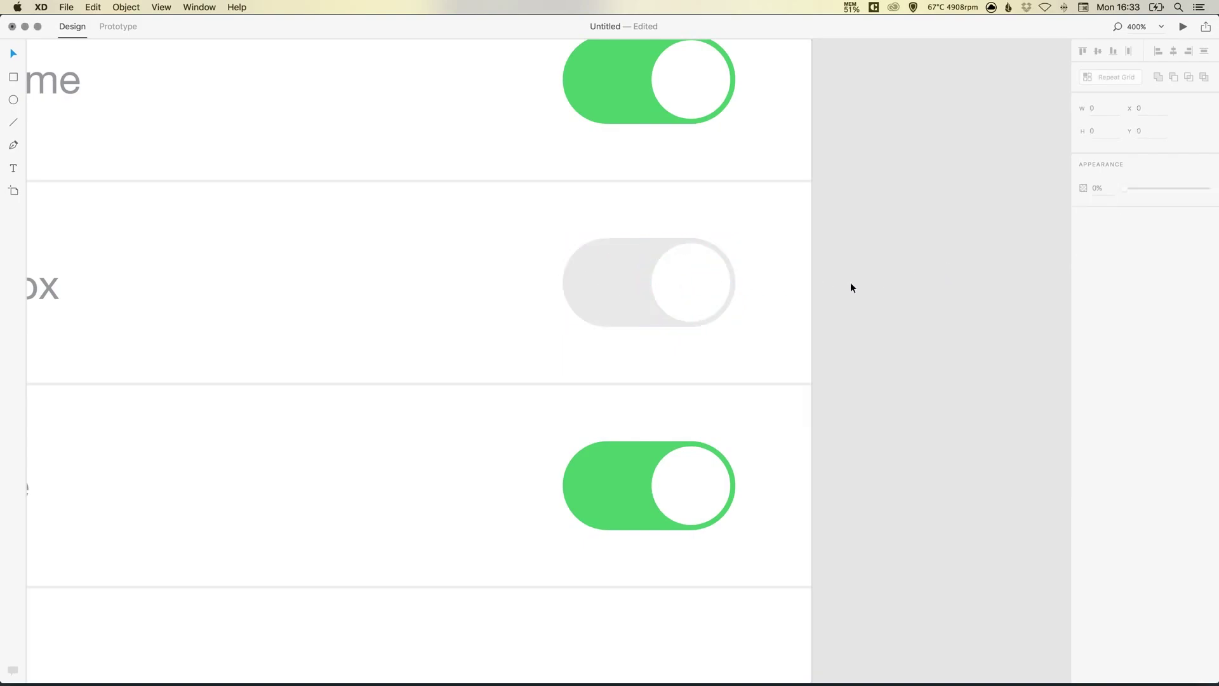
Step: Slide the Firefox knob to the left end of its track so it reads off
scroll(794, 282, left, 2)
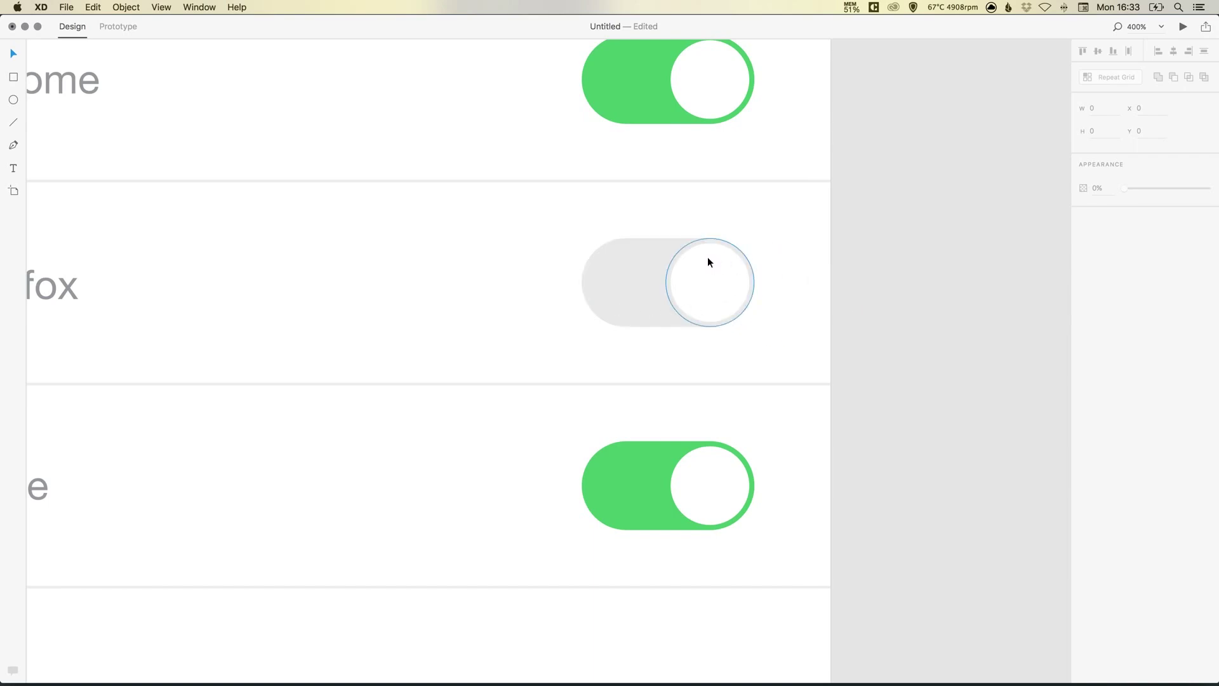
drag(709, 261, 626, 269)
click(914, 237)
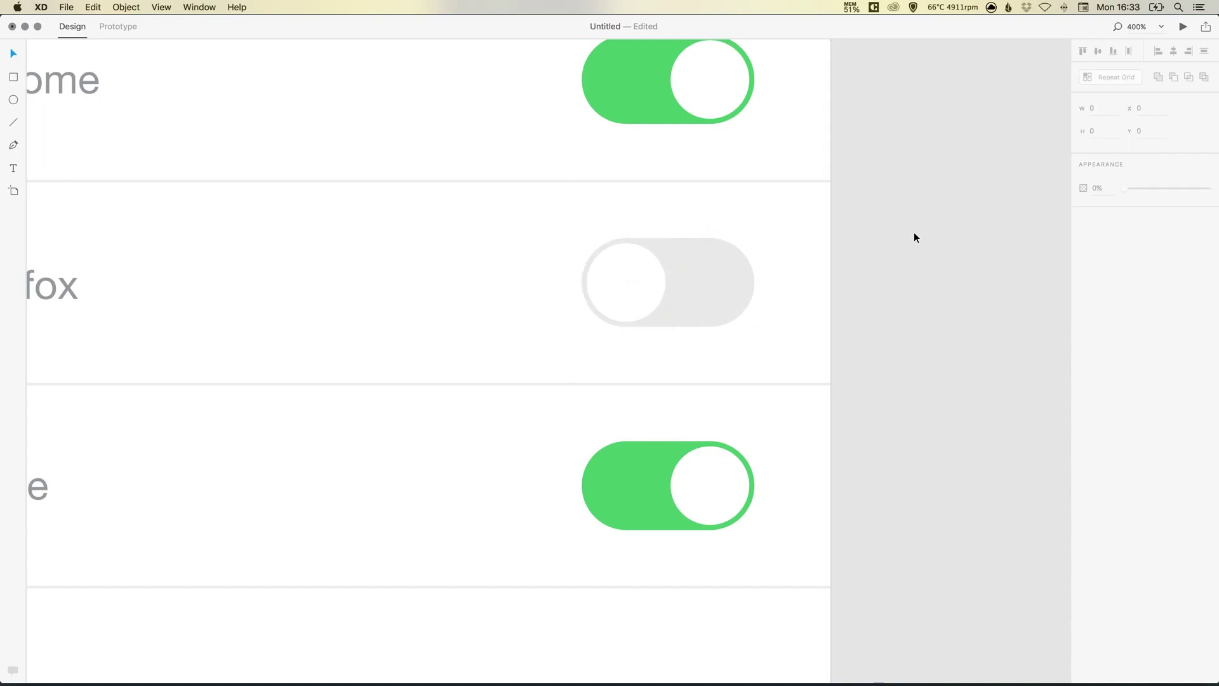
key(super+1)
Step: Pan and re-centre the view on the full iPhone 6 artboard
drag(775, 264, 911, 119)
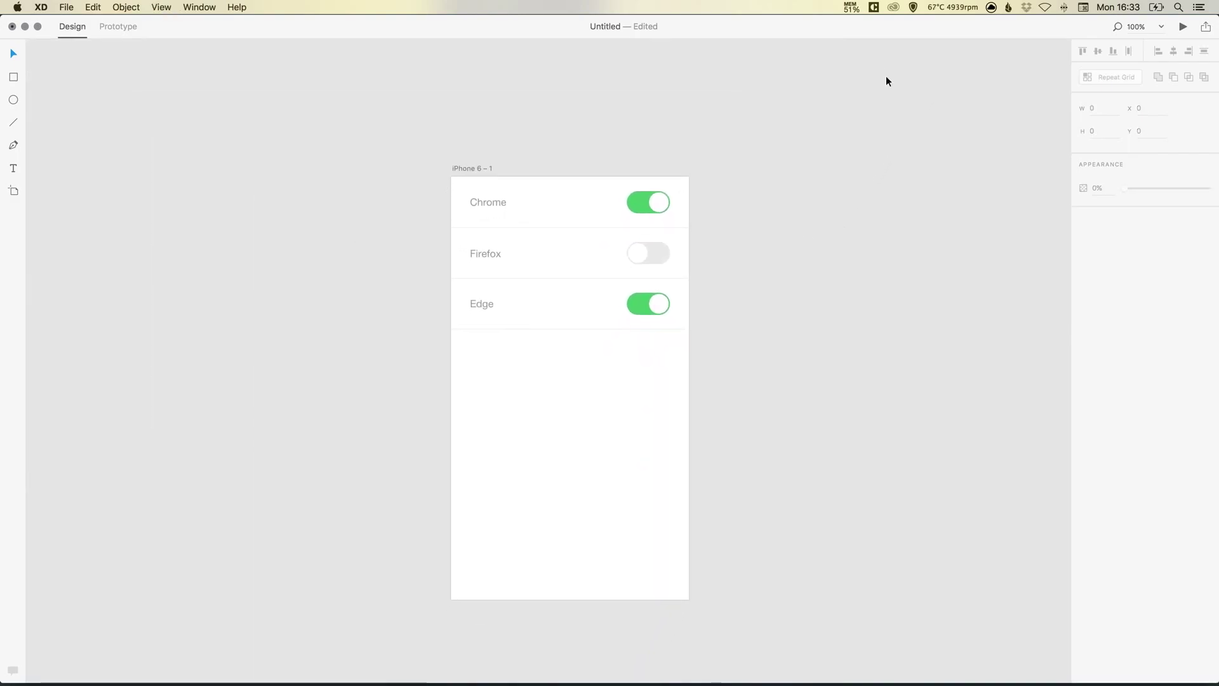
key(super+1)
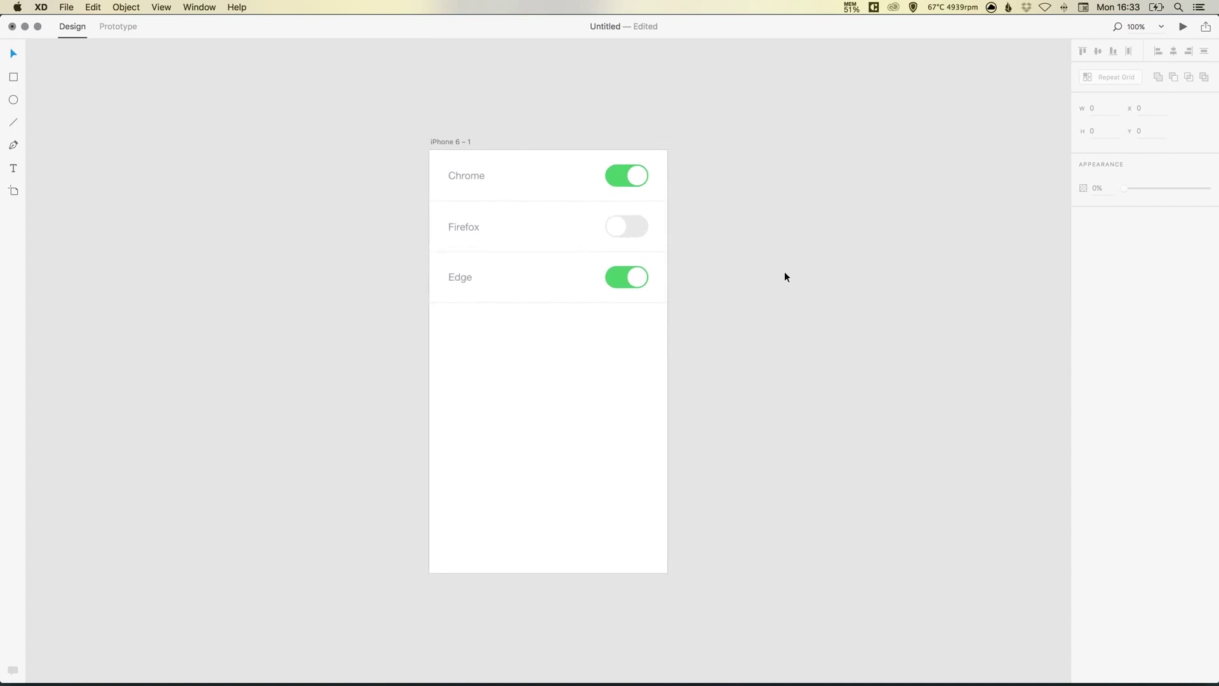